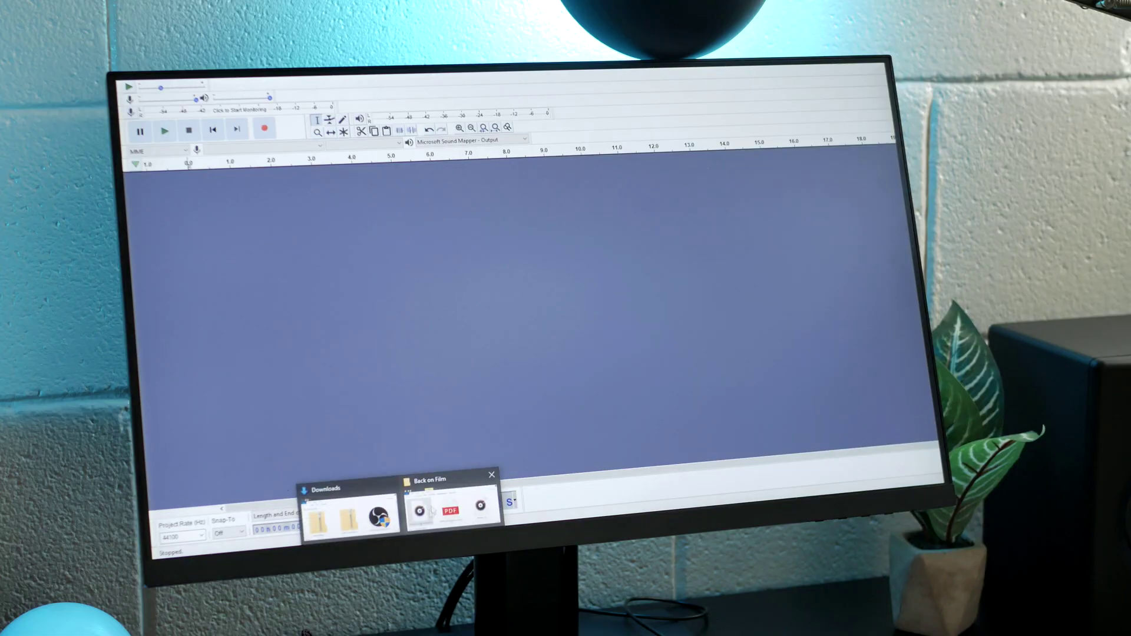
- Import the song's mp3 file from File Explorer and add a new stereo track
click(348, 519)
drag(293, 334, 176, 229)
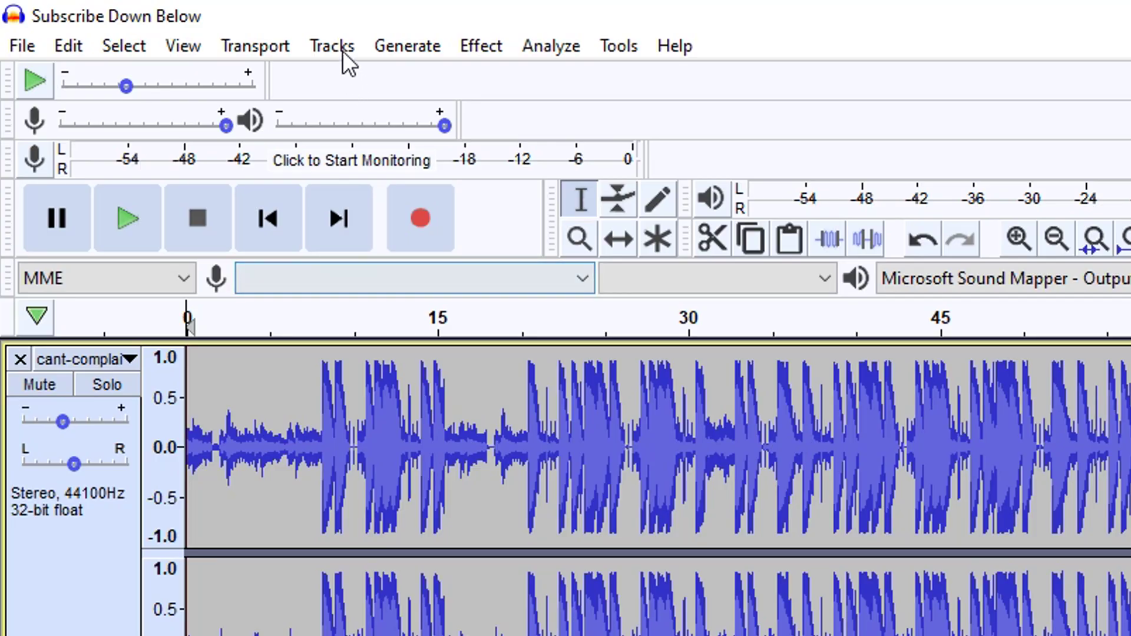
click(331, 46)
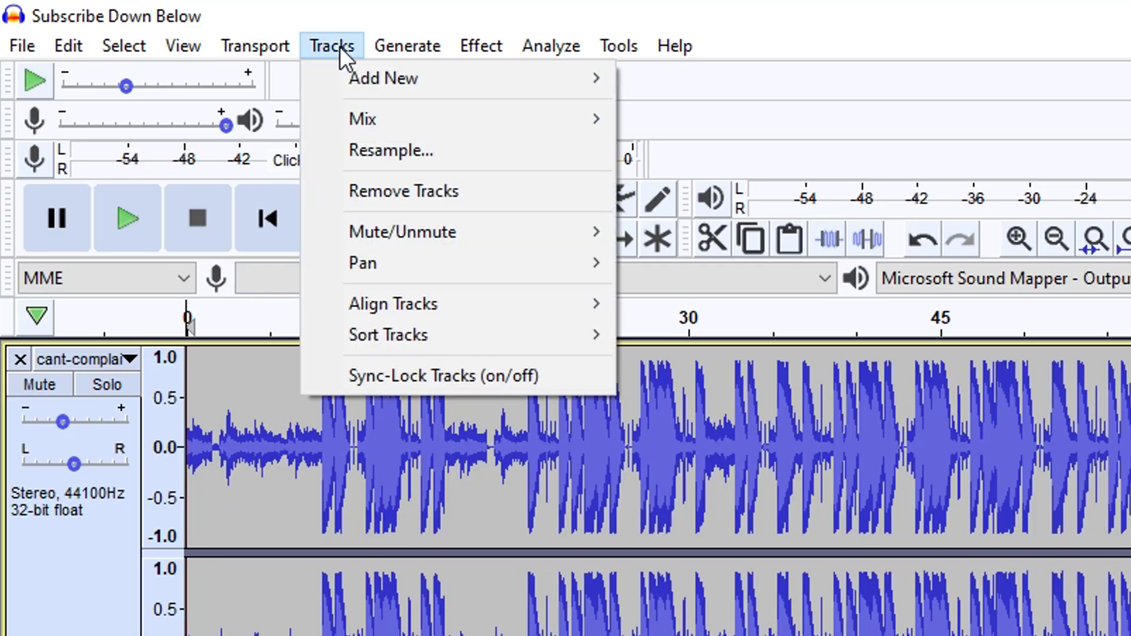
mouse_move(352, 74)
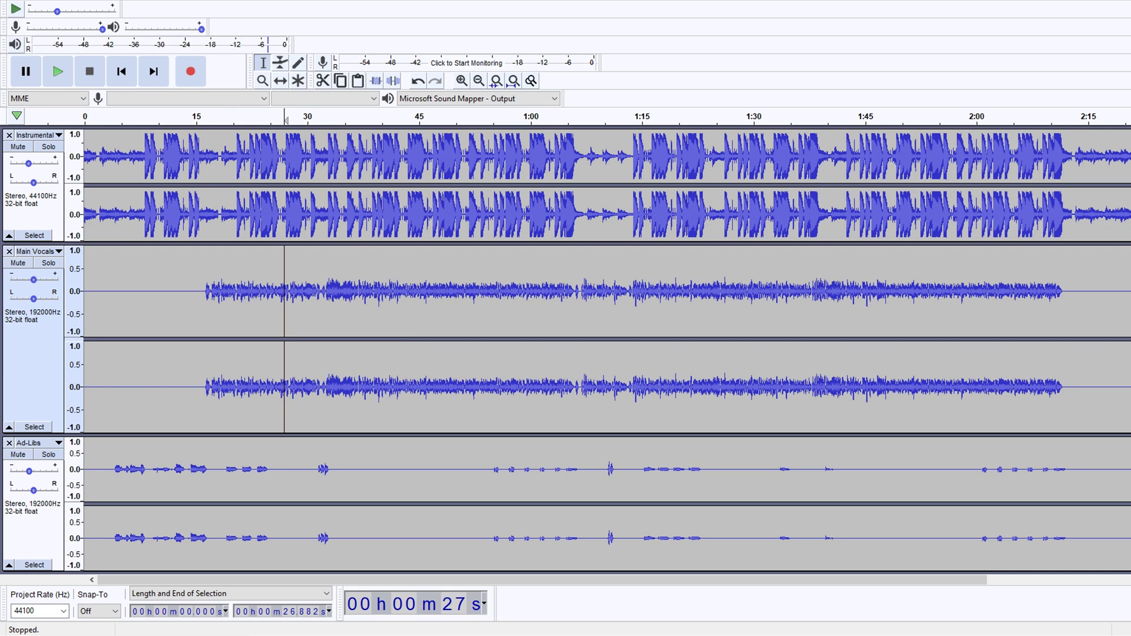
- Trim the Main Vocals track down to a selected part as a demonstration
click(110, 307)
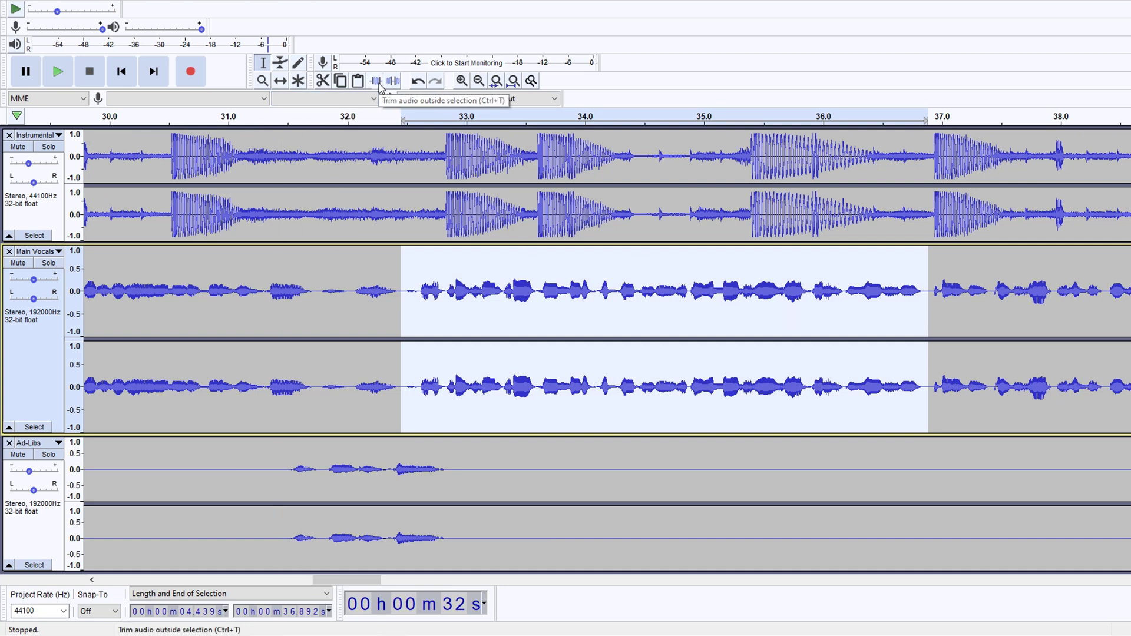
click(376, 81)
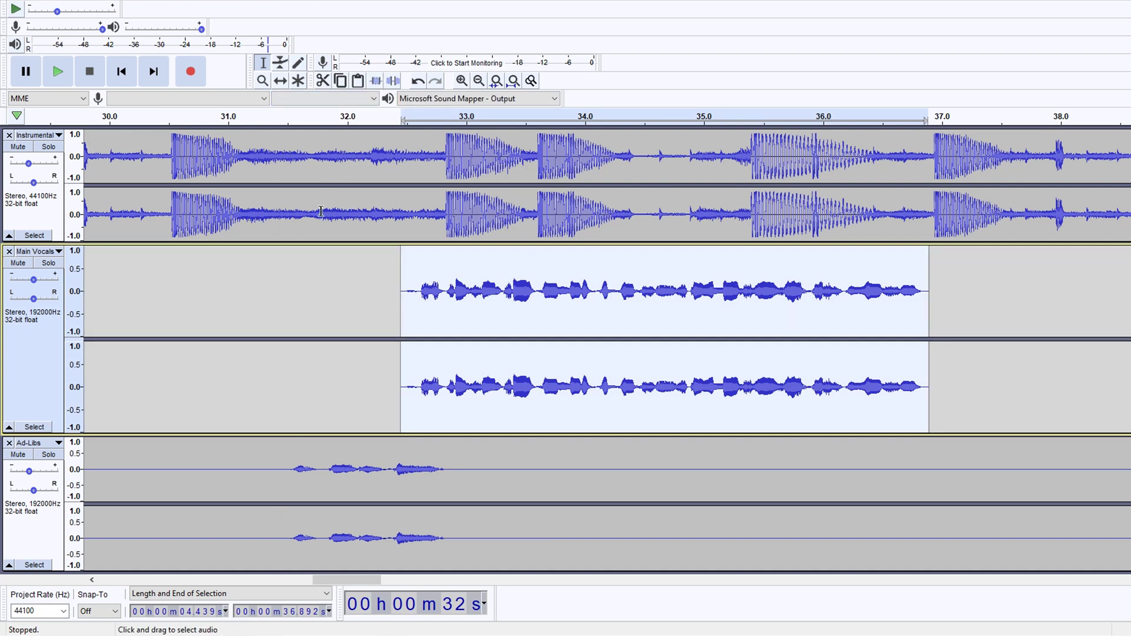
click(280, 278)
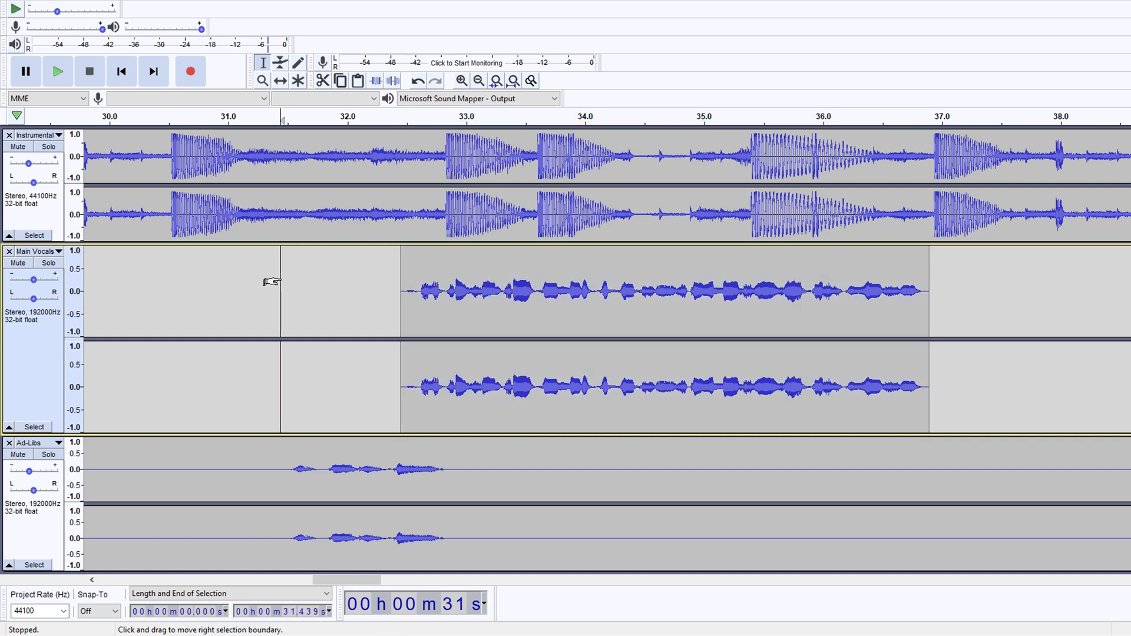
- Zoom out, undo the trim, and select Main Vocals and Ad-Libs from 0 s
click(485, 85)
click(485, 85)
click(484, 84)
click(484, 85)
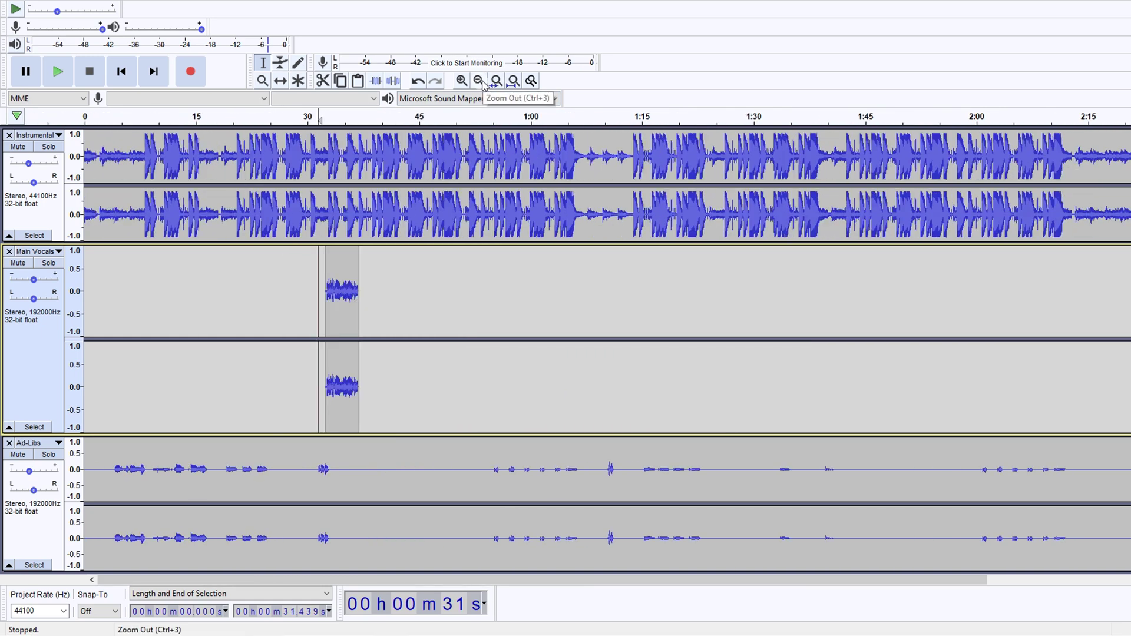
key(ctrl+z)
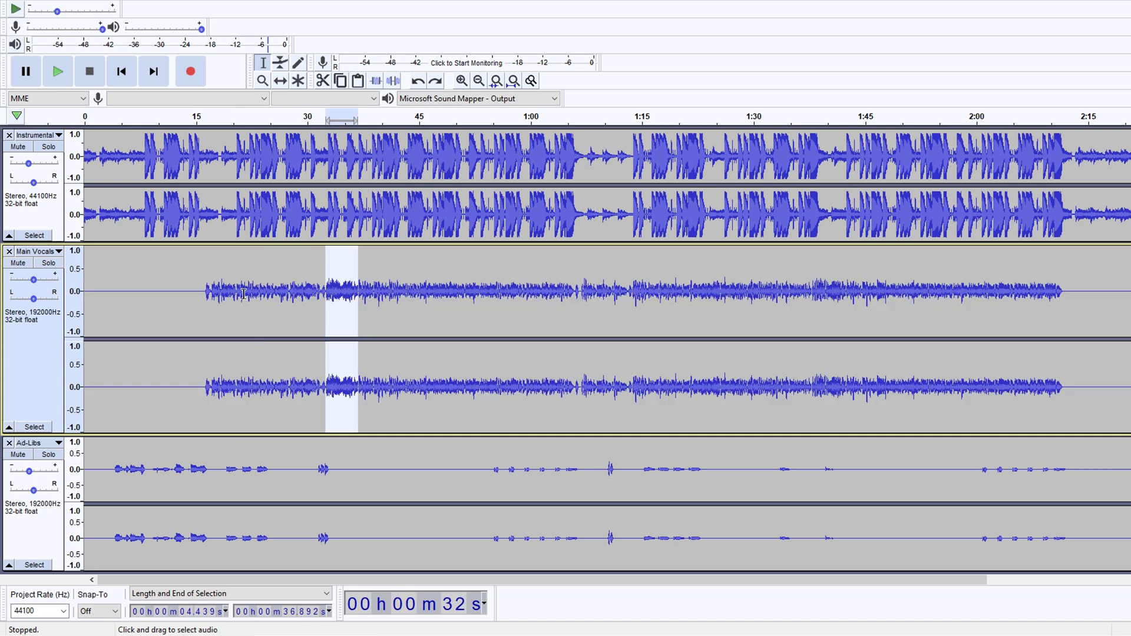
click(131, 305)
drag(86, 306, 1130, 495)
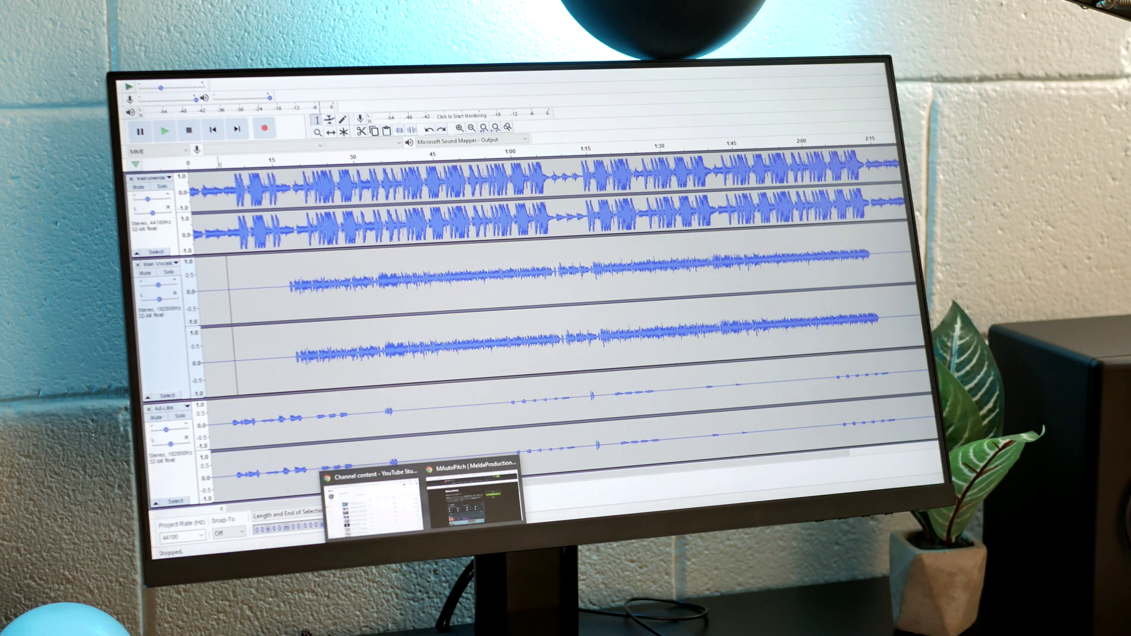
- Run the TDR Nova installer and install only the 32-bit VST2 plugin
click(471, 501)
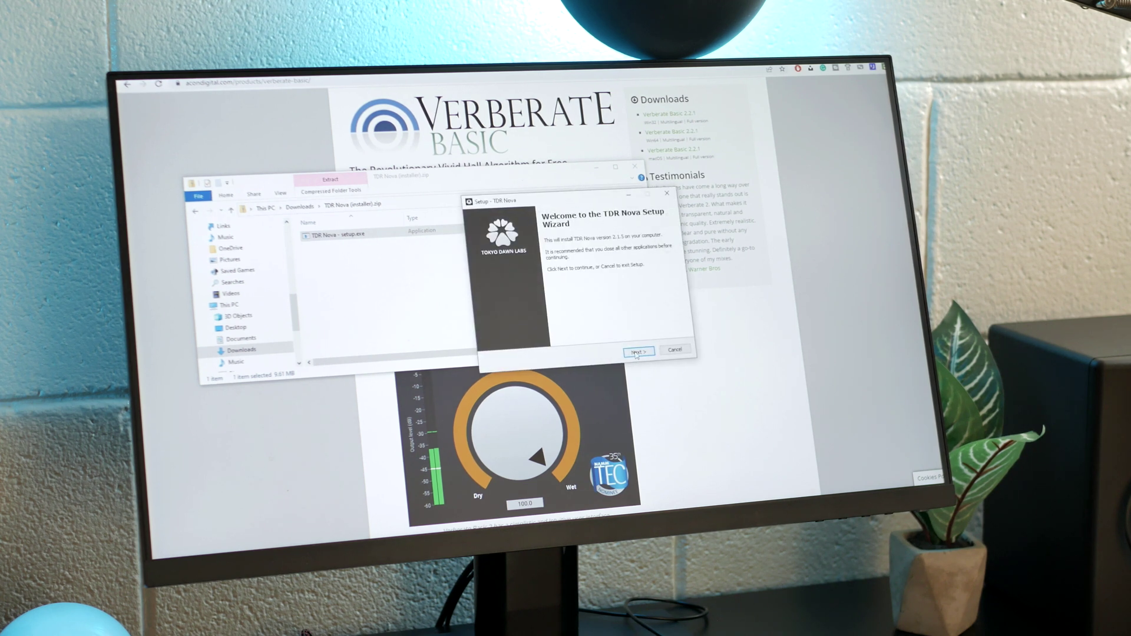
click(636, 352)
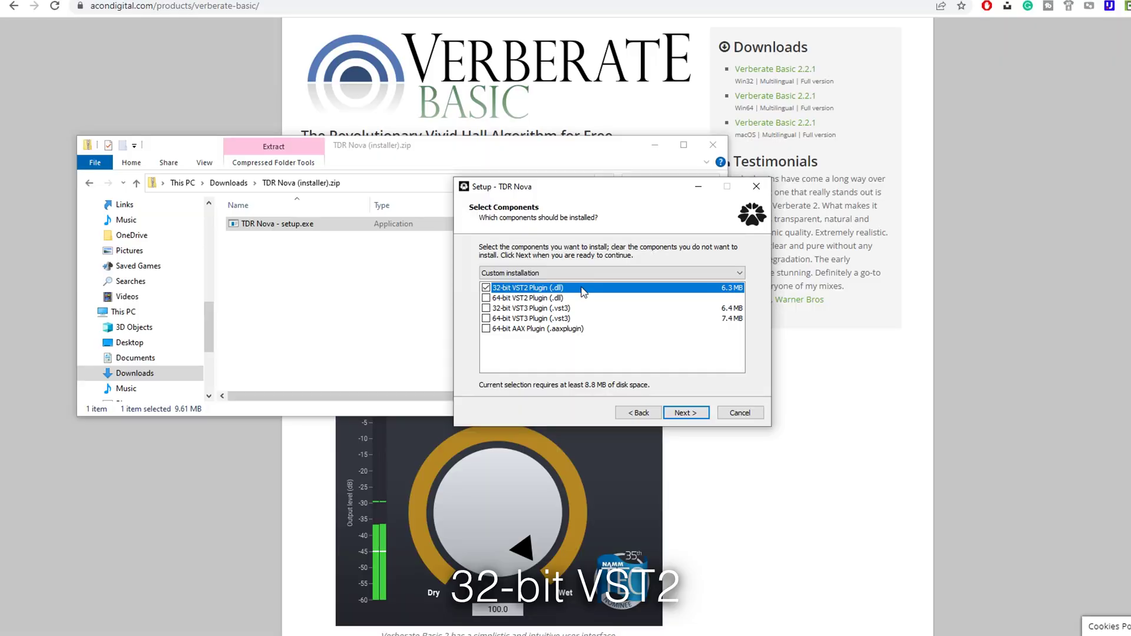
click(689, 413)
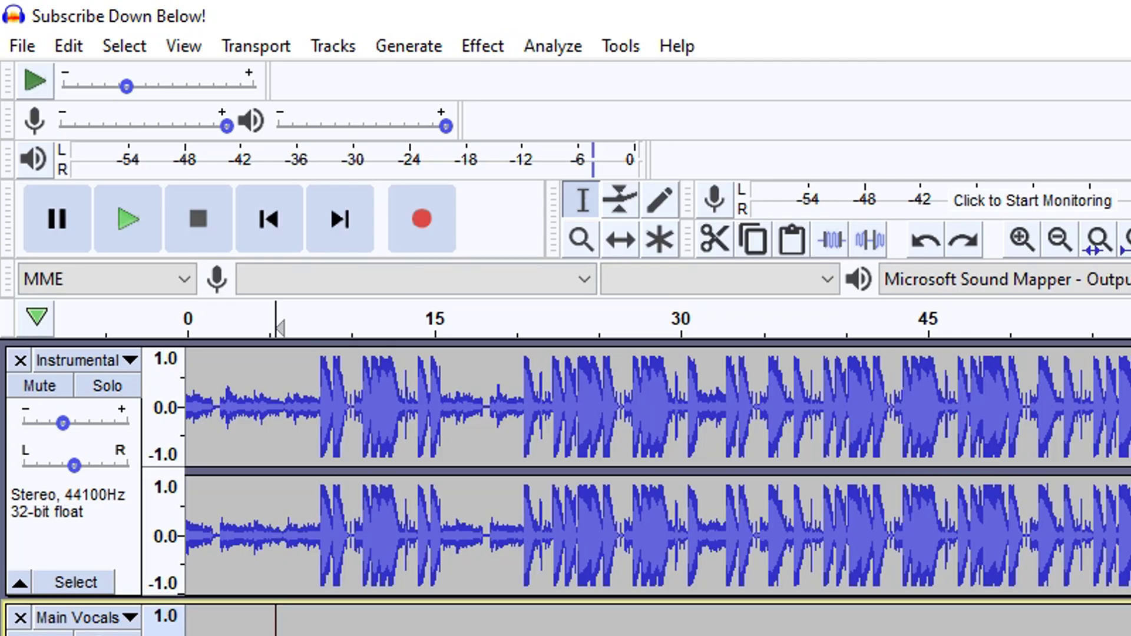
- Enable TDR Nova and TDR Molotok in the plug-in manager and confirm they appear under Effect
click(489, 48)
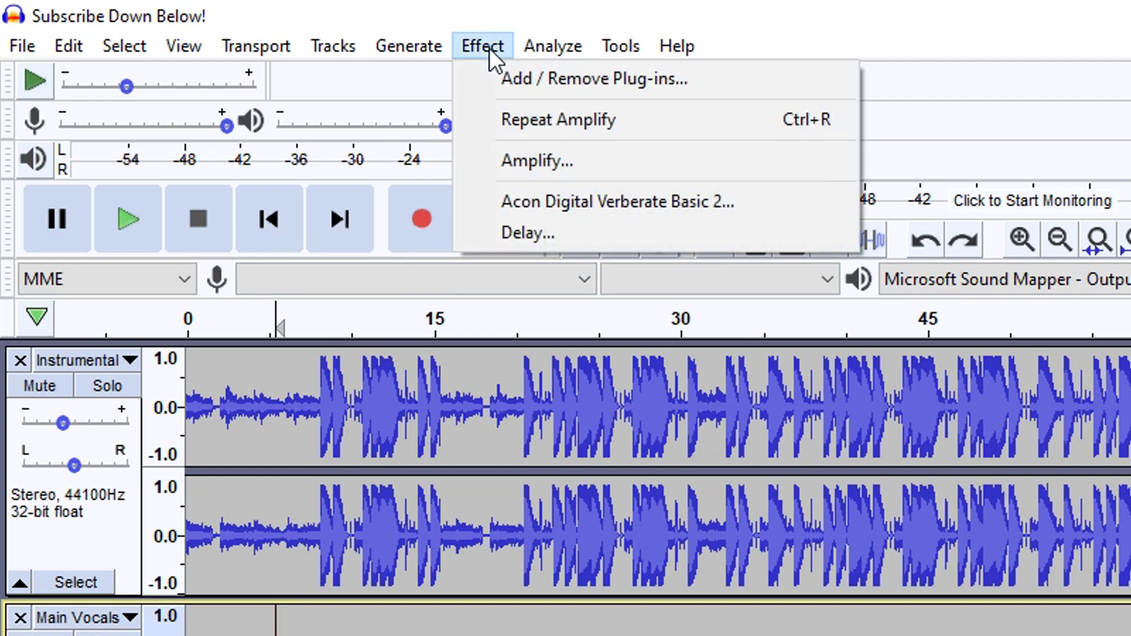
click(521, 80)
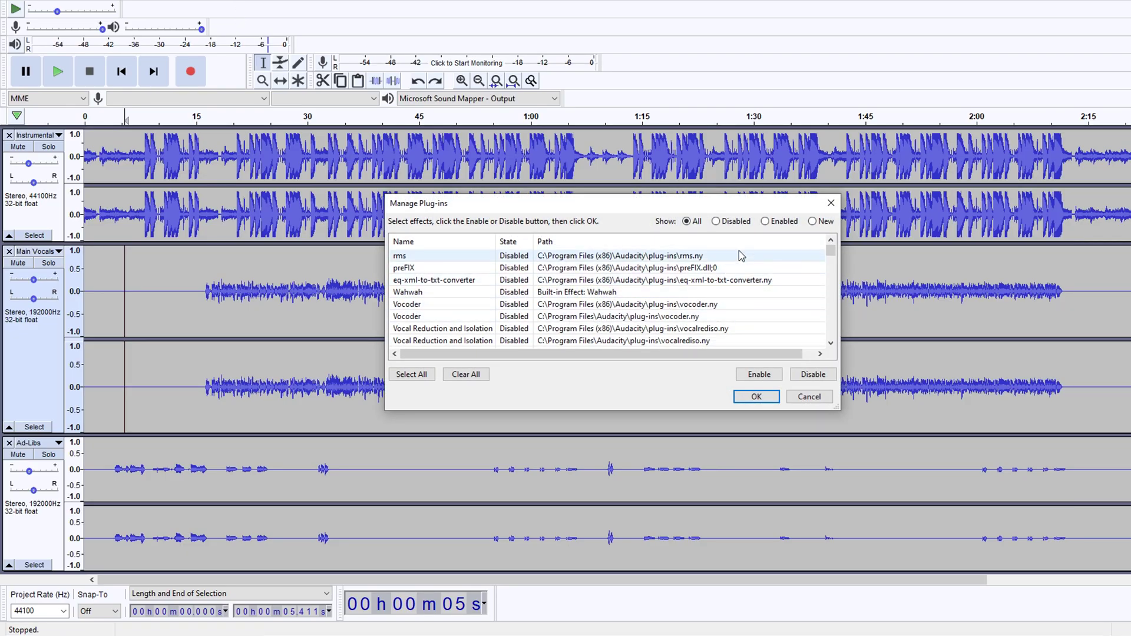
click(813, 221)
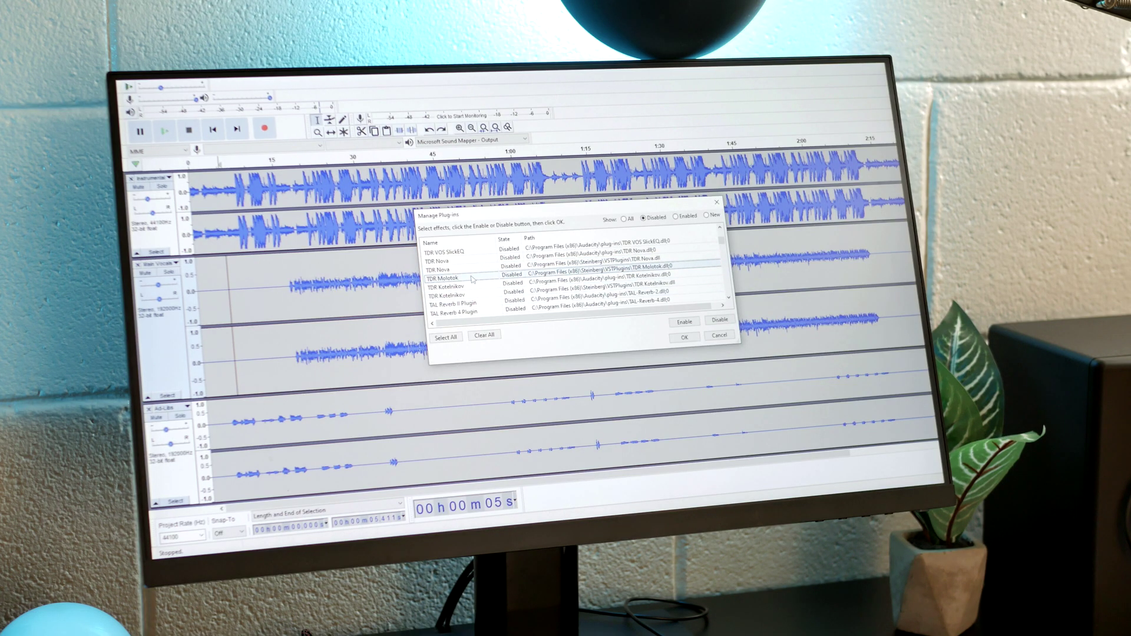
click(459, 270)
shift+click(455, 280)
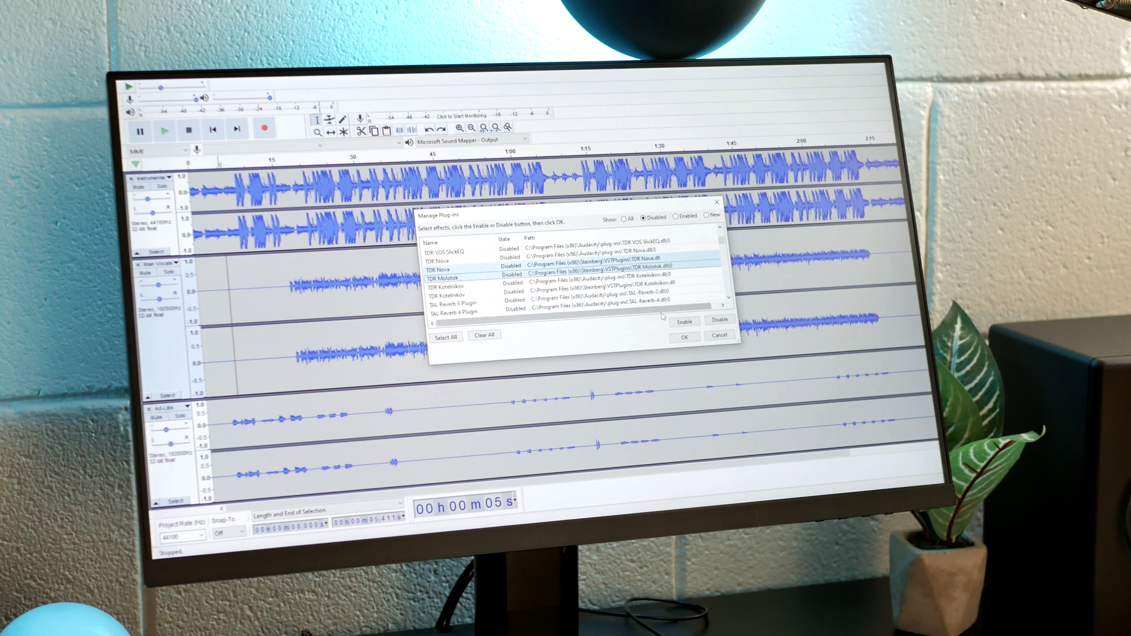
click(677, 322)
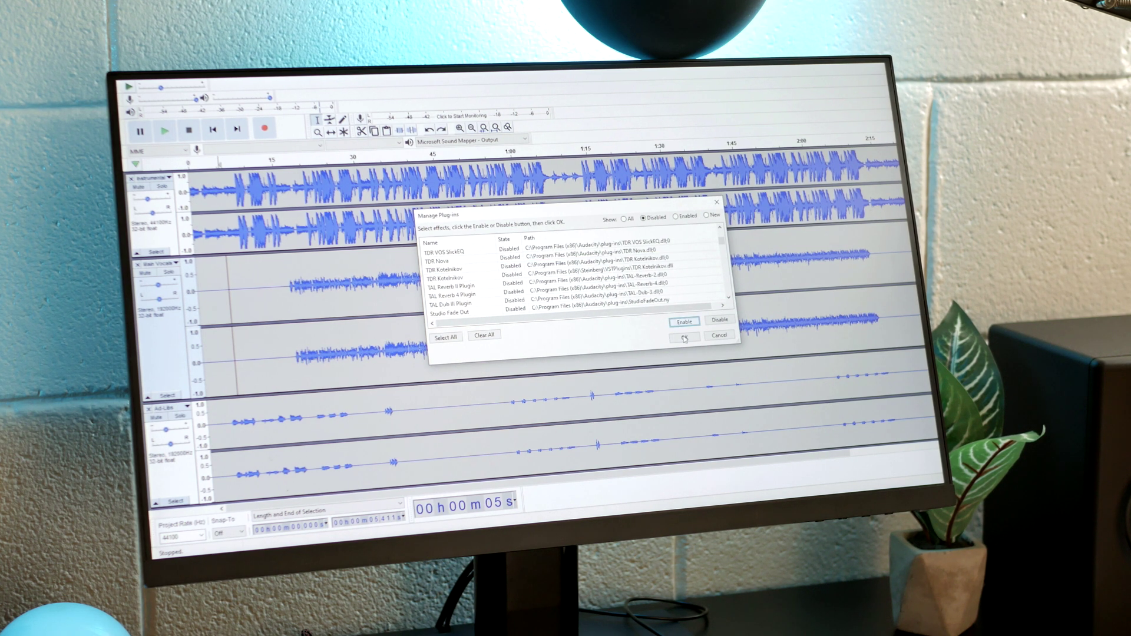
click(684, 337)
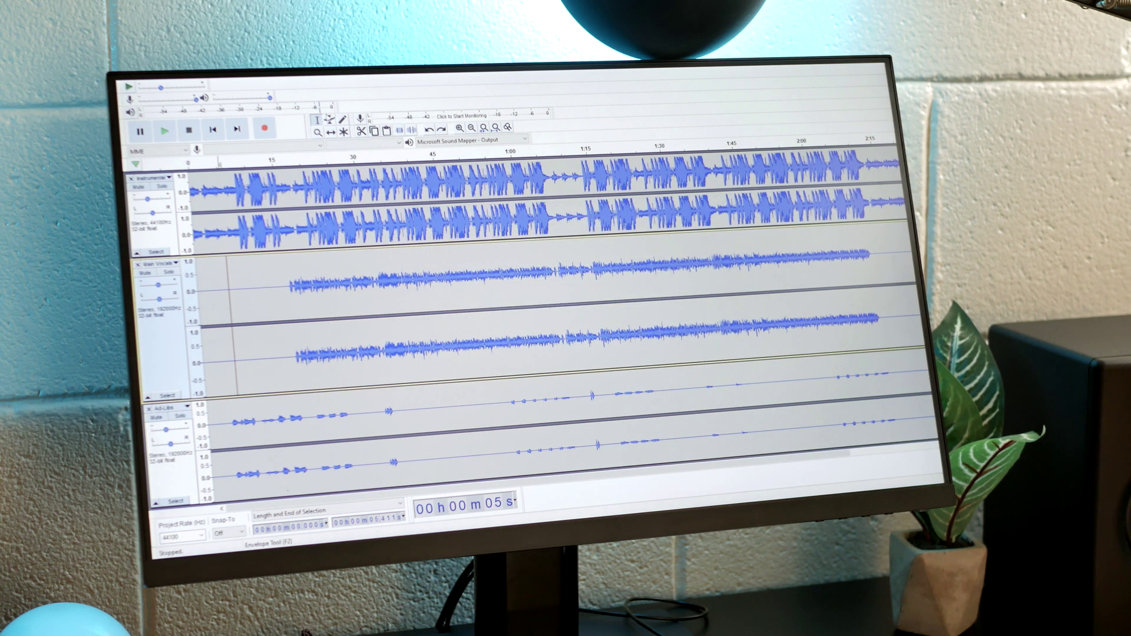
click(282, 78)
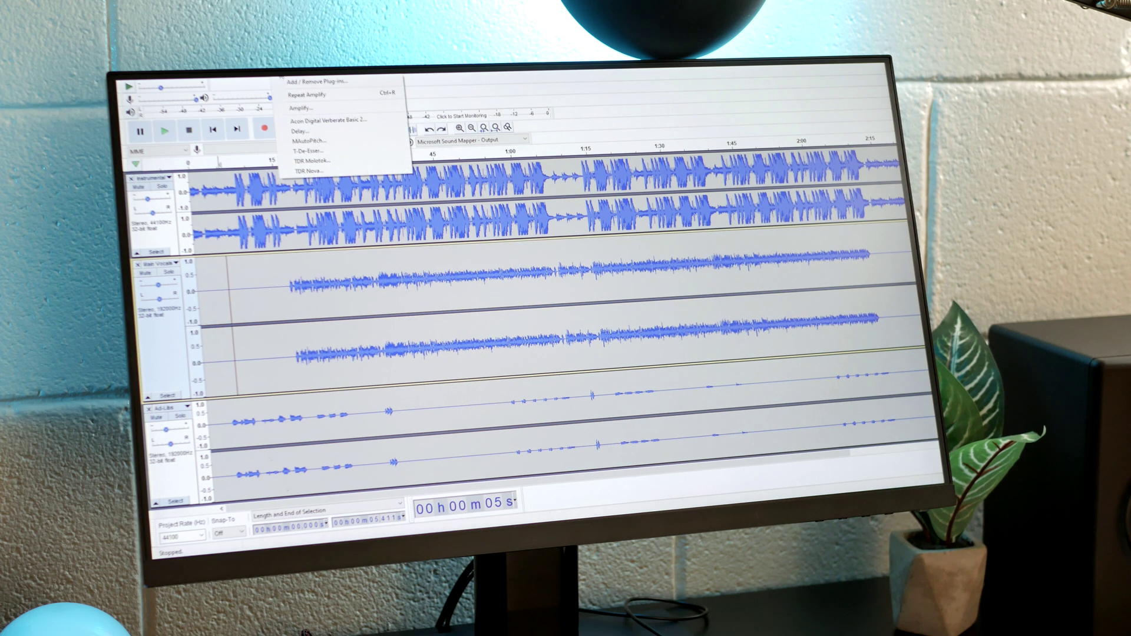
click(282, 77)
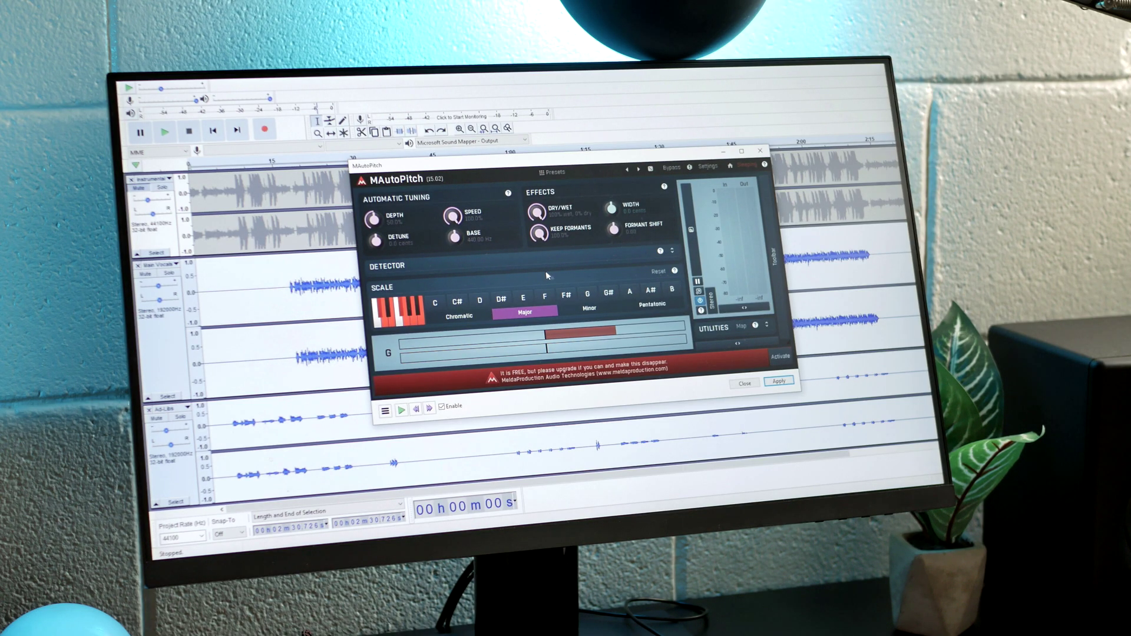
- Apply MAutoPitch auto-tune with the Major scale to the vocals
click(780, 381)
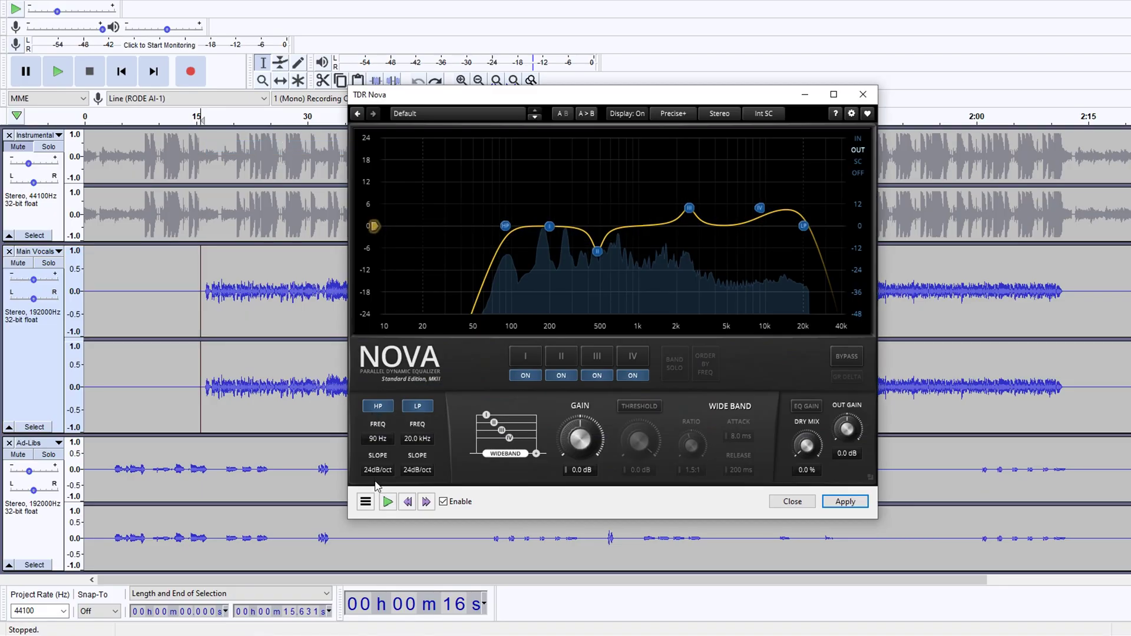
click(388, 501)
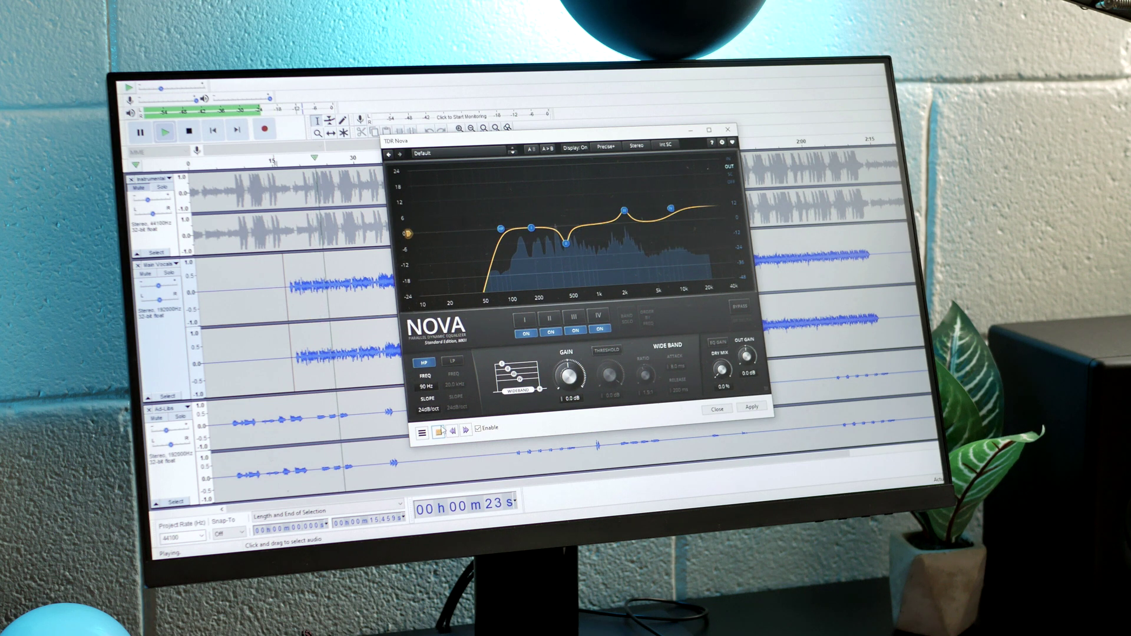
click(439, 432)
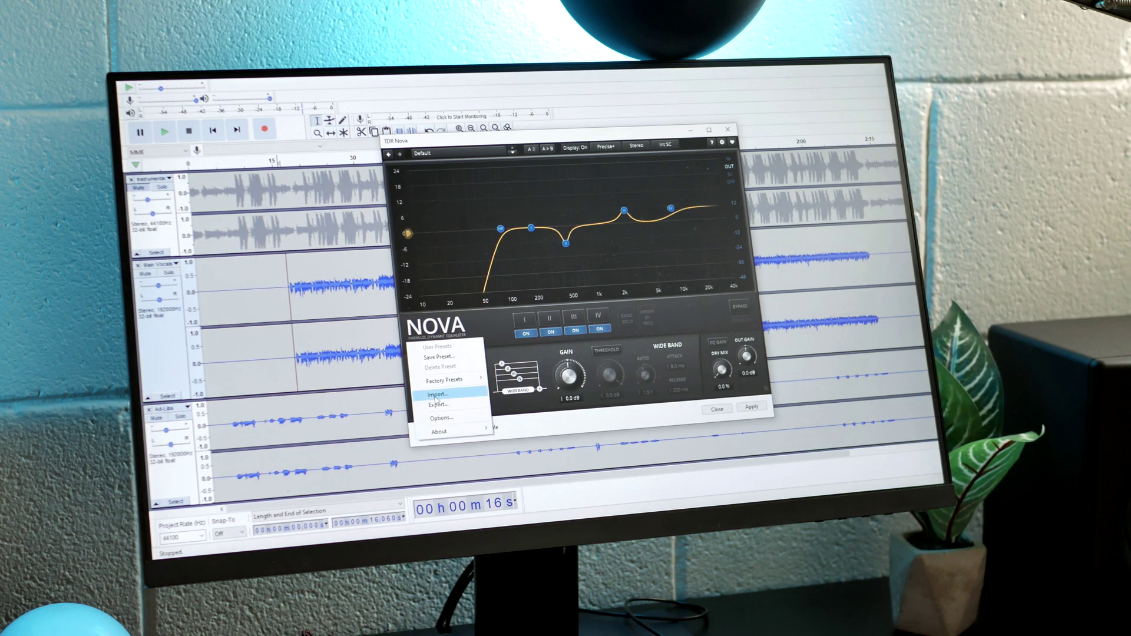
click(442, 396)
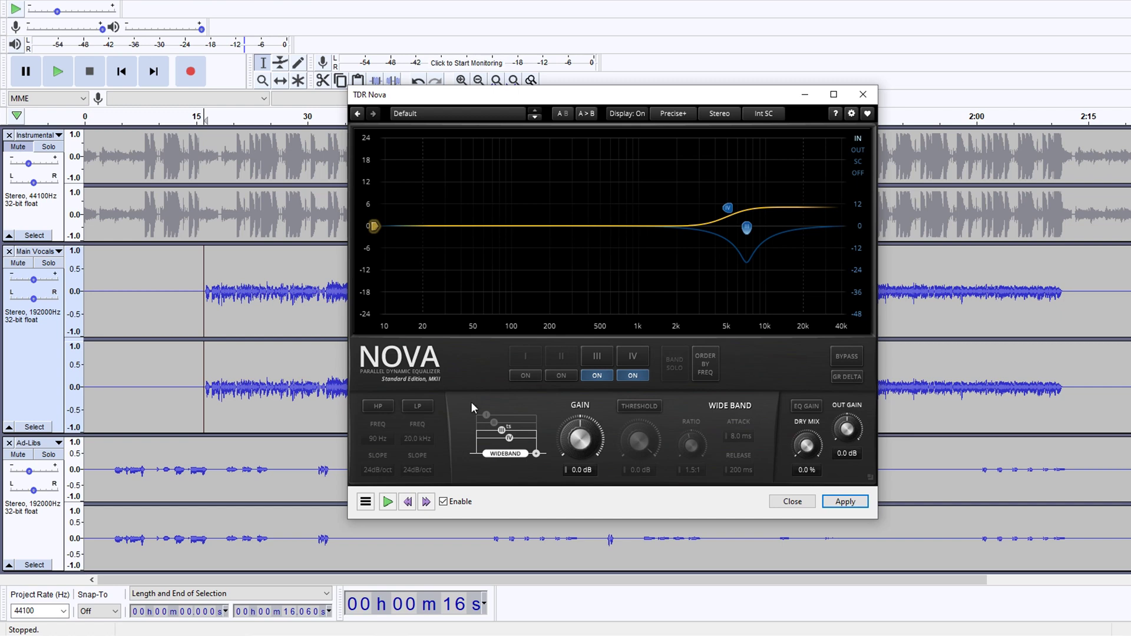
- Preview the vocals with the loaded TDR Nova preset, restarting playback from the start
click(387, 502)
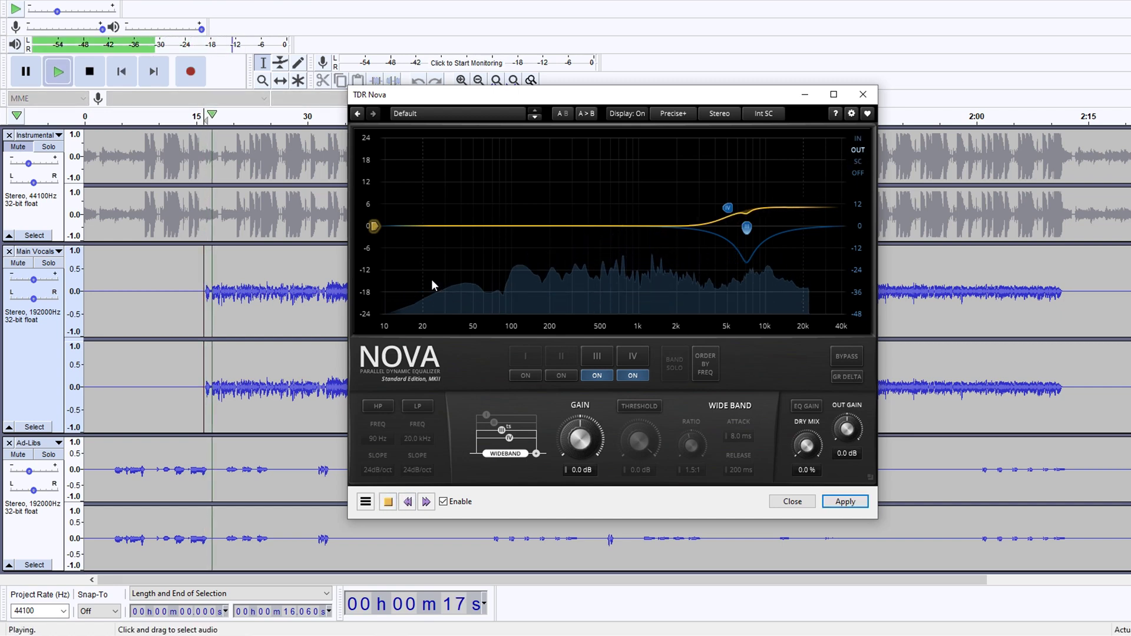
click(70, 77)
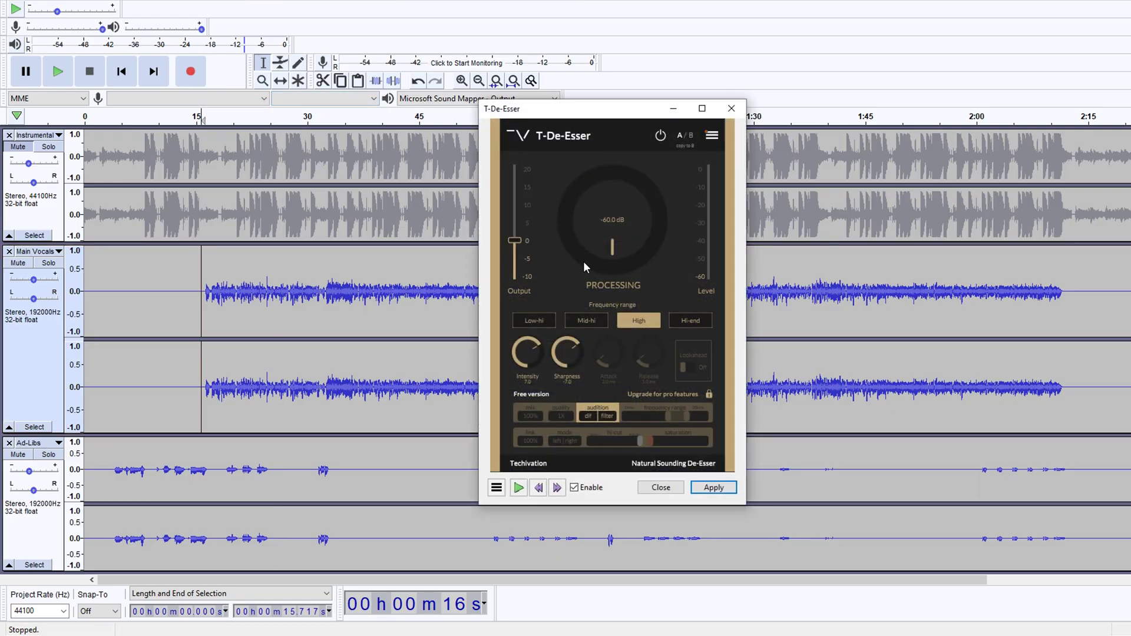
- Preview T-De-Esser on the vocals and set its processing to -51 dB
drag(614, 245, 637, 182)
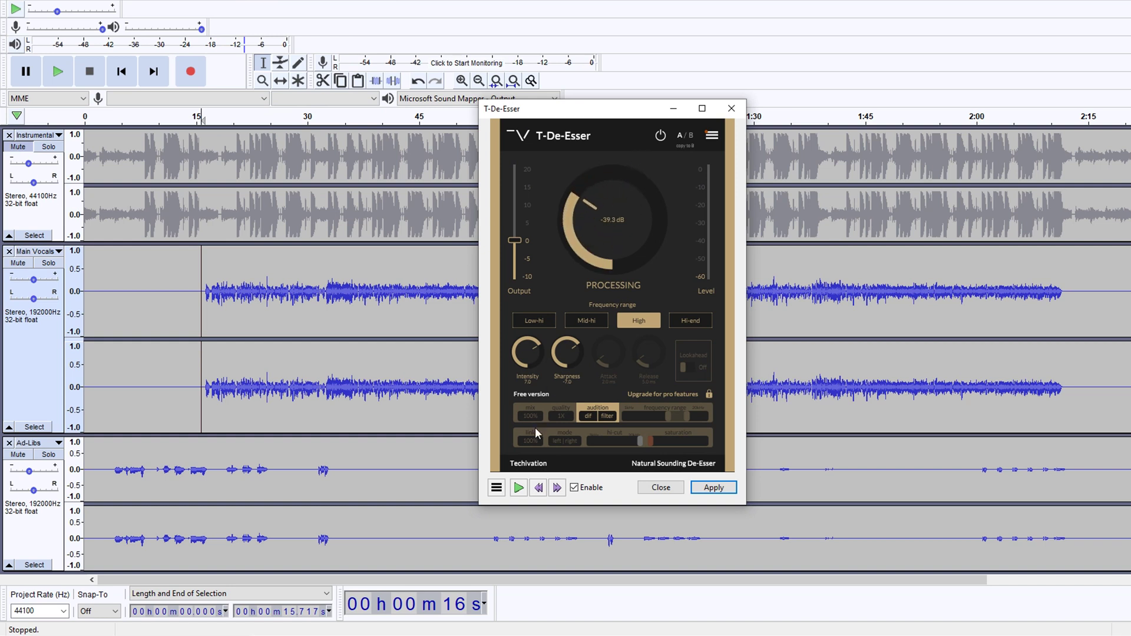
click(519, 488)
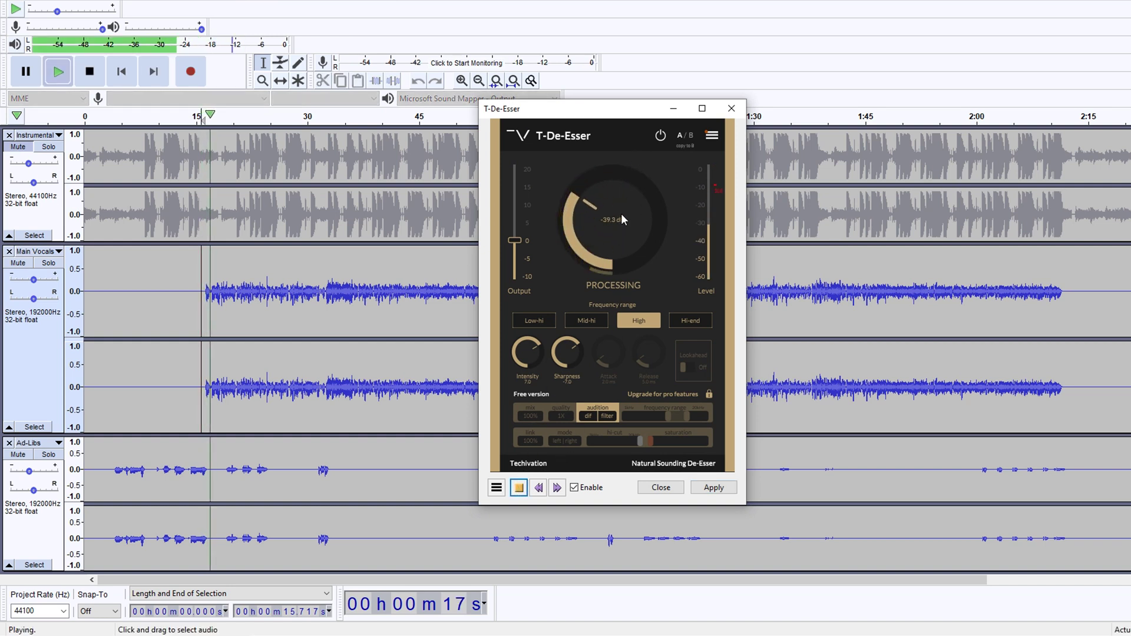
drag(622, 219, 629, 271)
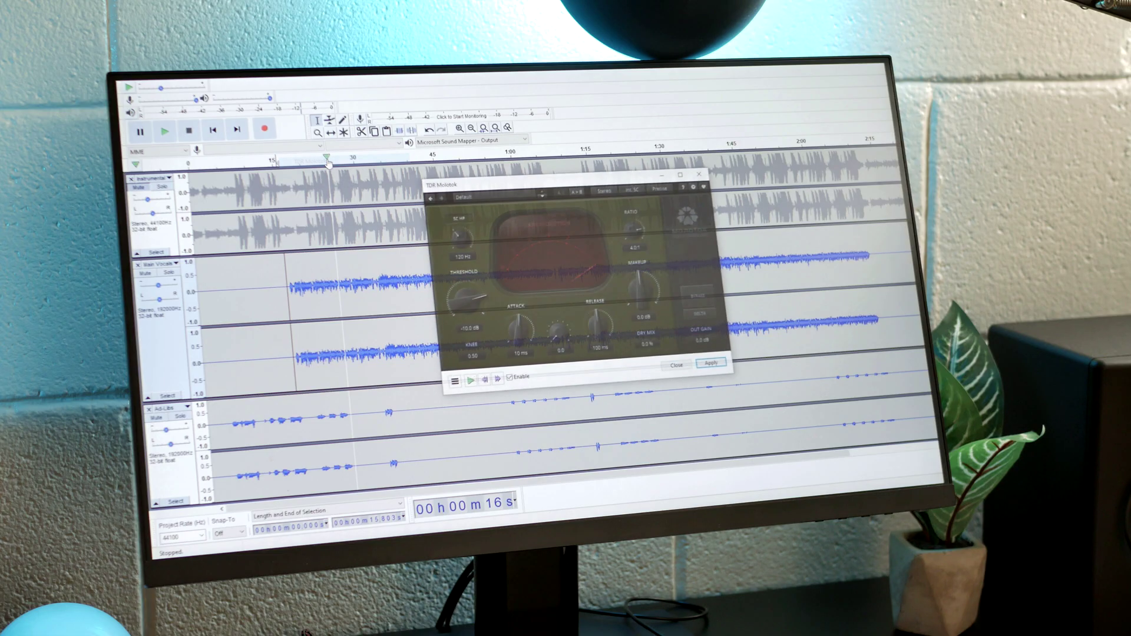
- Preview TDR Molotok and set its threshold to -20 dB and ratio to 4.6:1
click(469, 383)
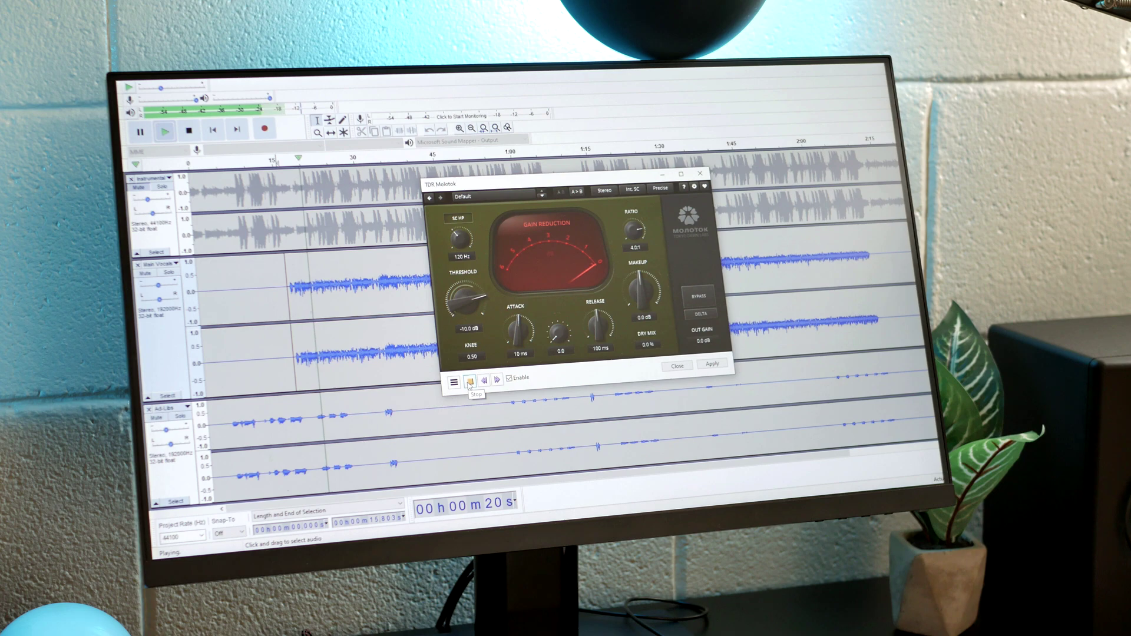
drag(466, 298, 466, 307)
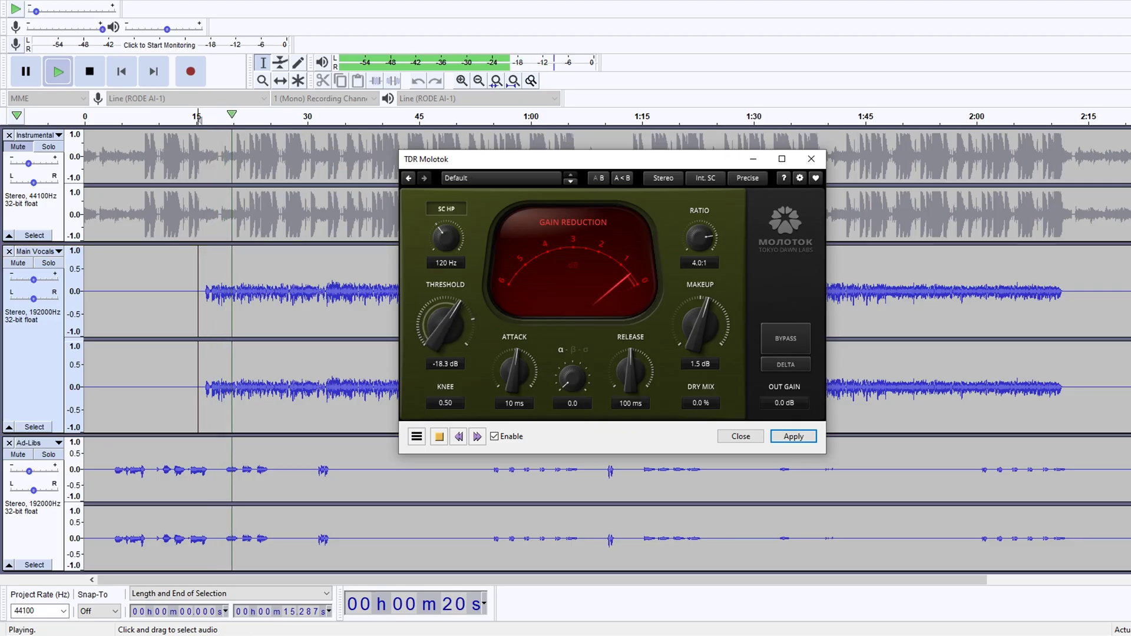
drag(445, 321, 445, 330)
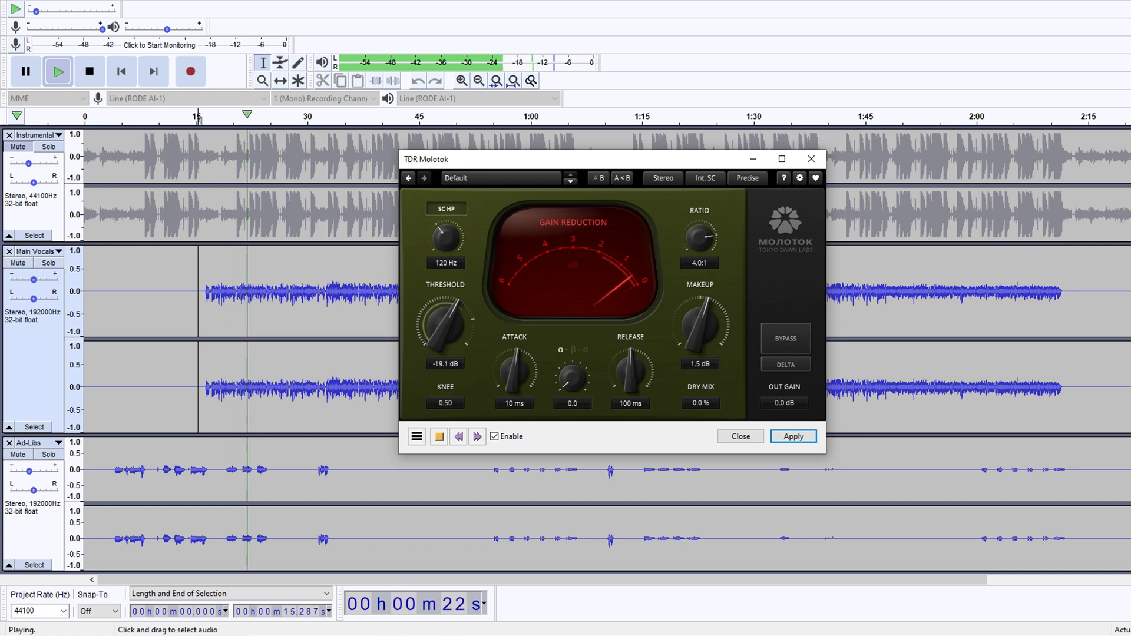
drag(445, 330, 444, 369)
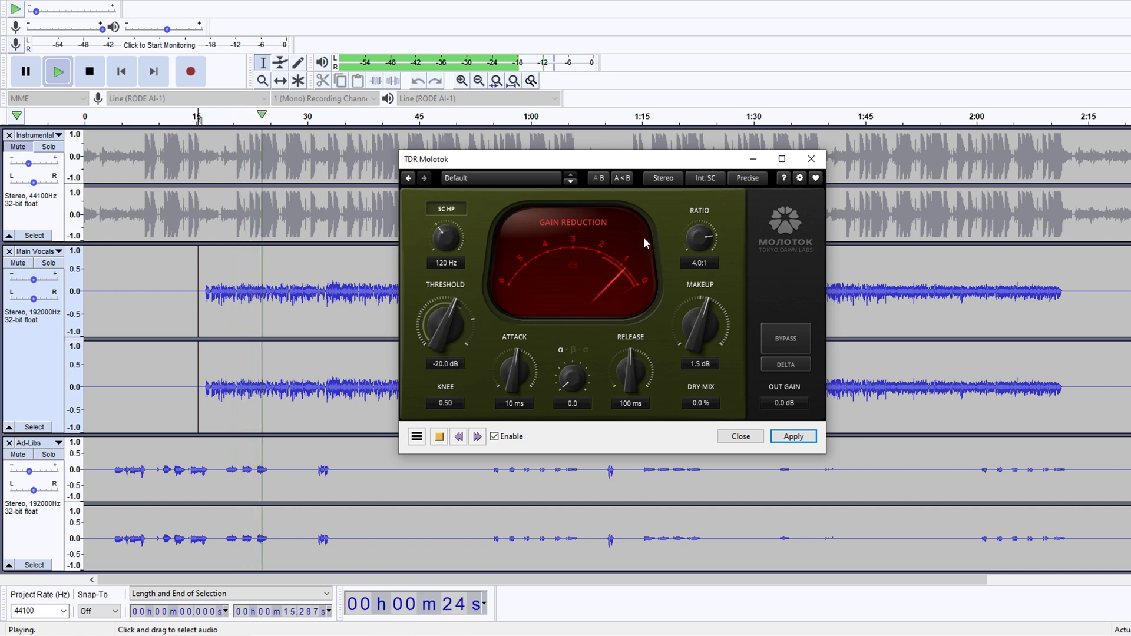
drag(699, 238, 699, 228)
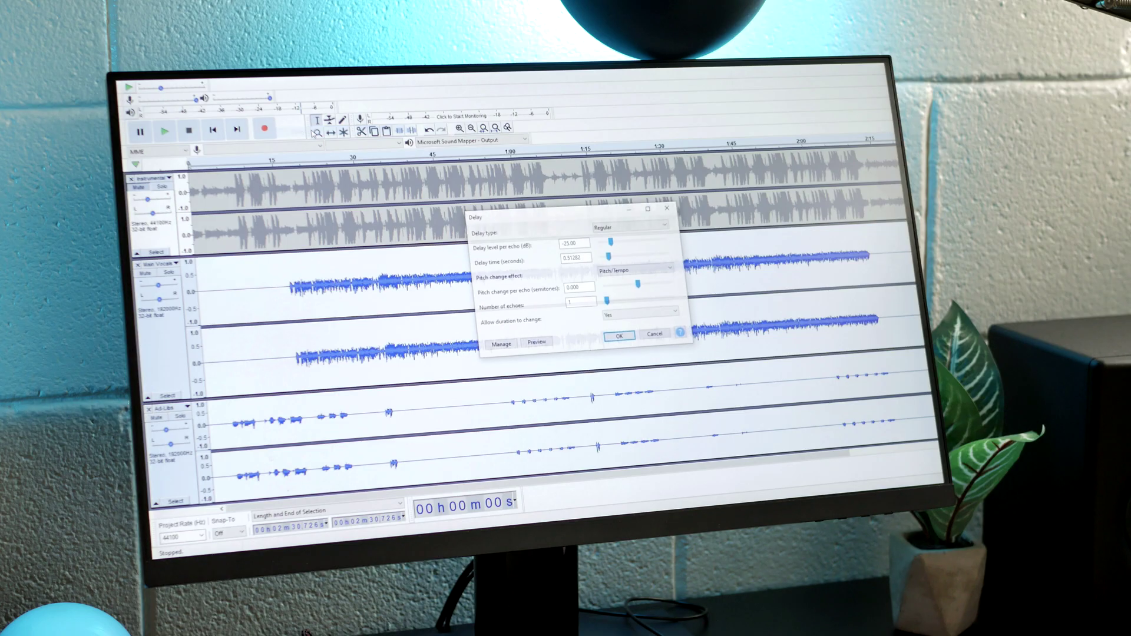
- Change the Delay's level per echo from -25 to -30 dB
drag(587, 257, 561, 258)
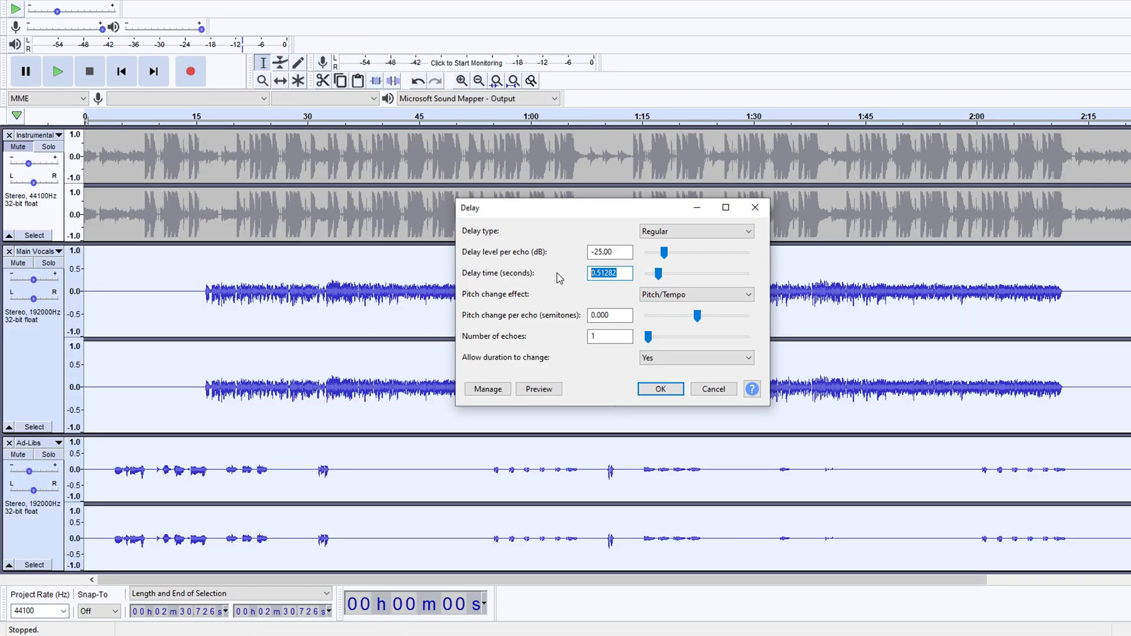
drag(630, 252, 558, 269)
text(-30)
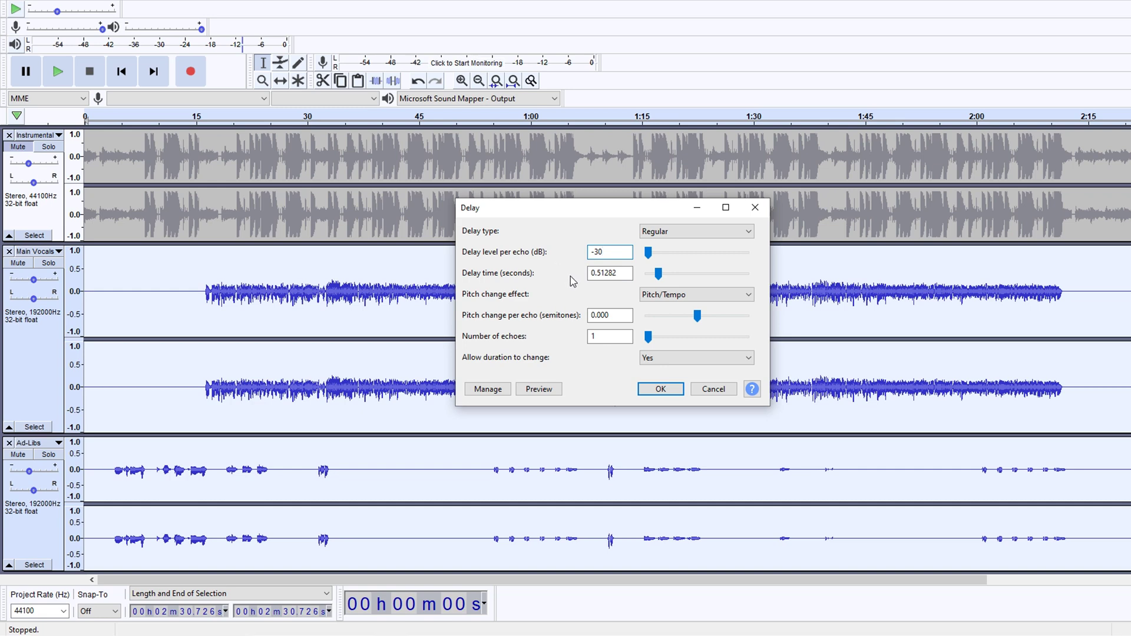
key(Tab)
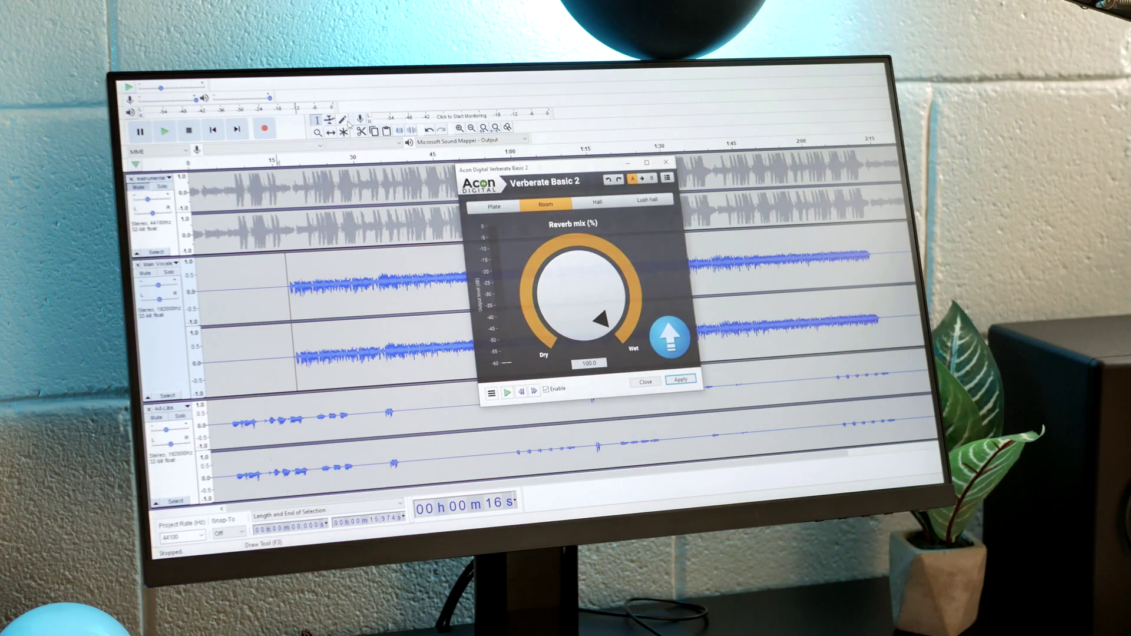
- Preview the reverb, drop the Room mix to about 7%, then set the Hall mix to 13.7%
click(506, 393)
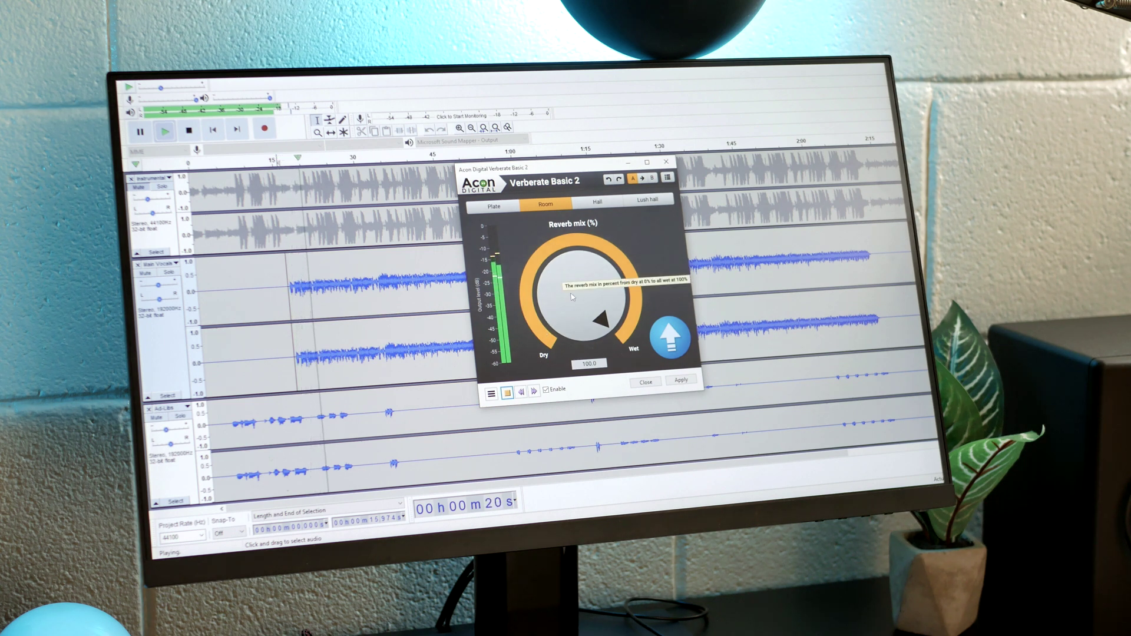
drag(571, 296, 621, 398)
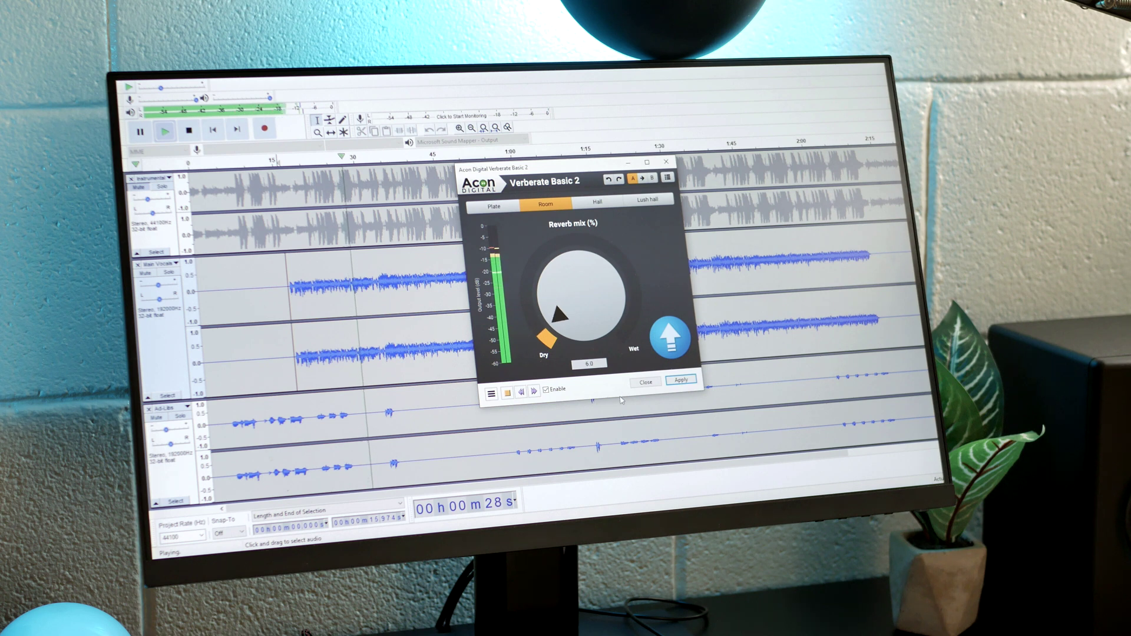
drag(581, 291, 577, 289)
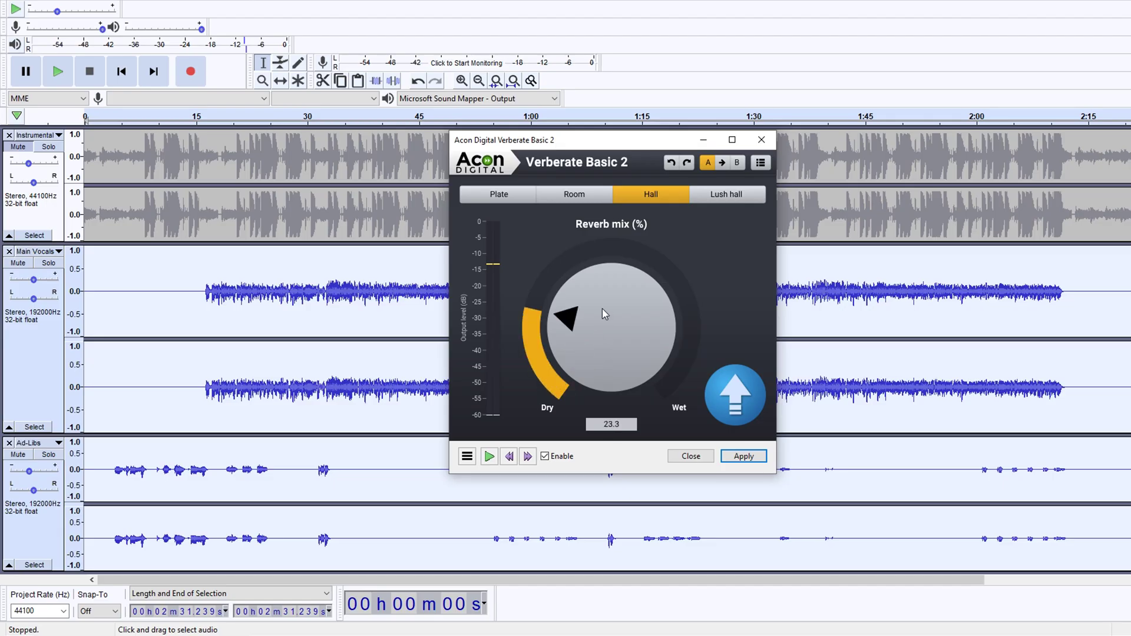
mouse_move(602, 309)
mouse_down()
mouse_move(616, 349)
mouse_move(614, 327)
mouse_up()
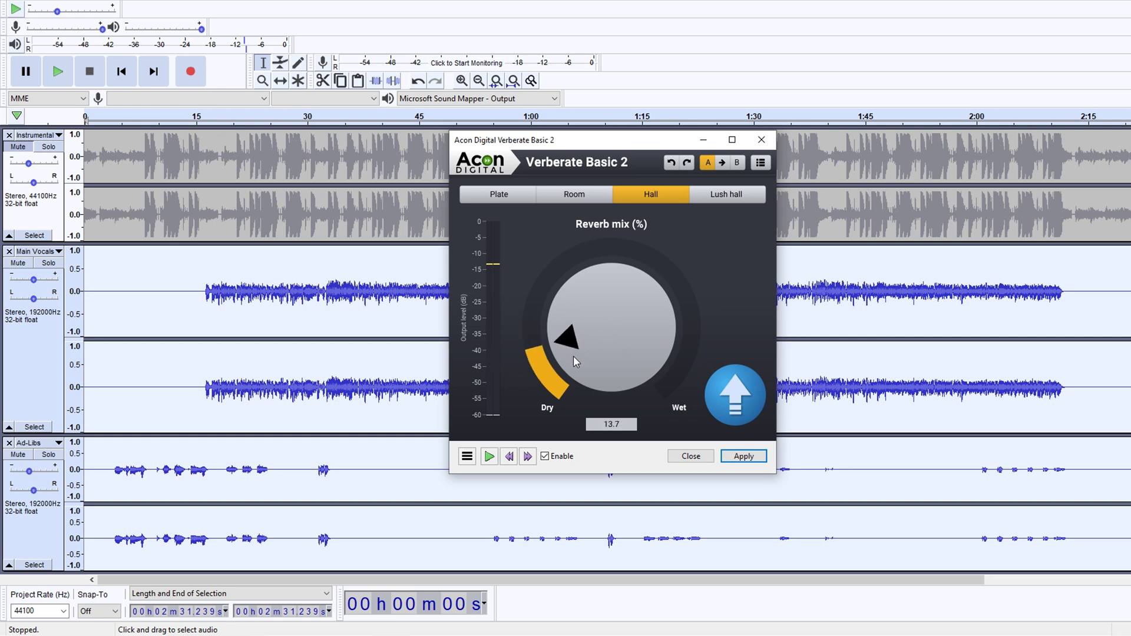
- Open the hamburger menu in Verberate Basic 2 to reach its preset options
click(467, 456)
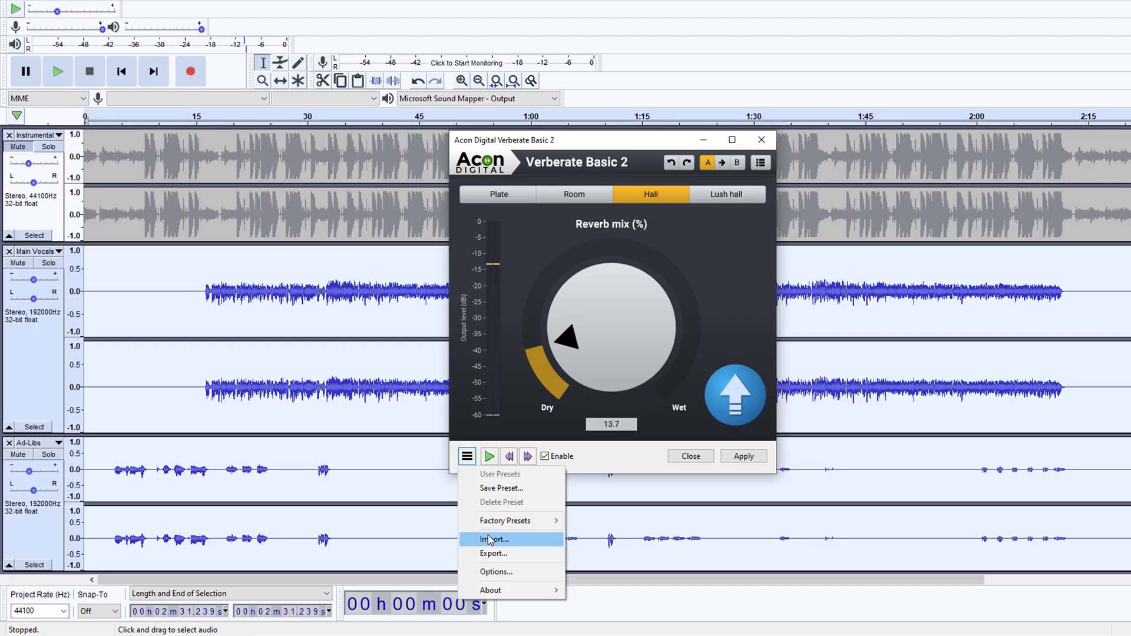
- Import the saved reverb preset .xml file into Verberate Basic 2
click(495, 539)
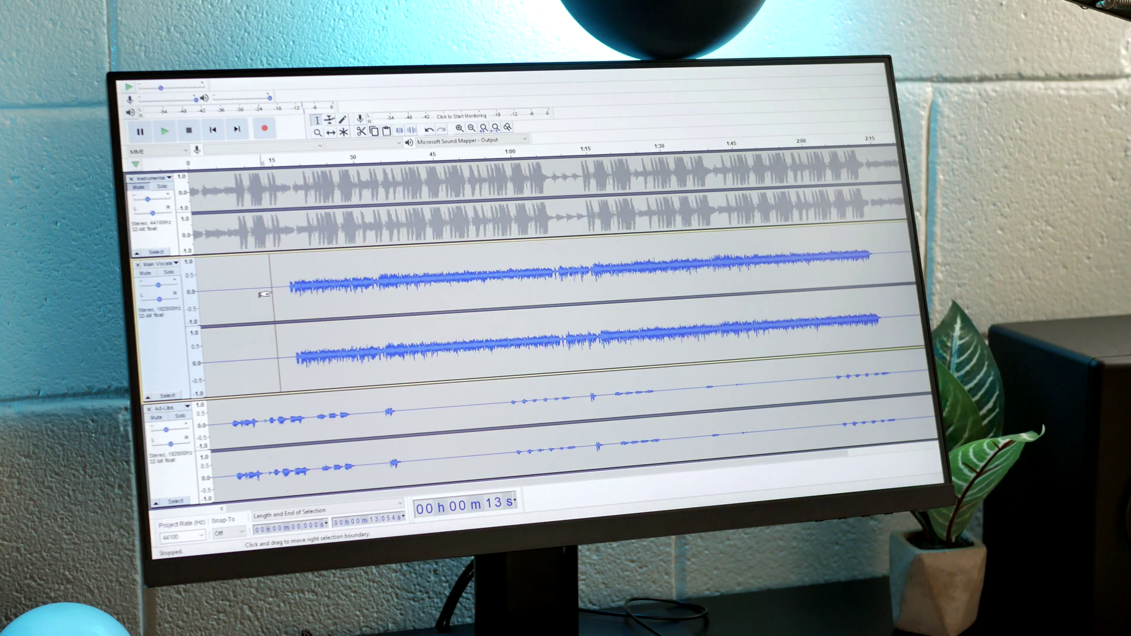
- Select the entire Main Vocals track and bring up the Effect menu
double_click(315, 289)
click(284, 80)
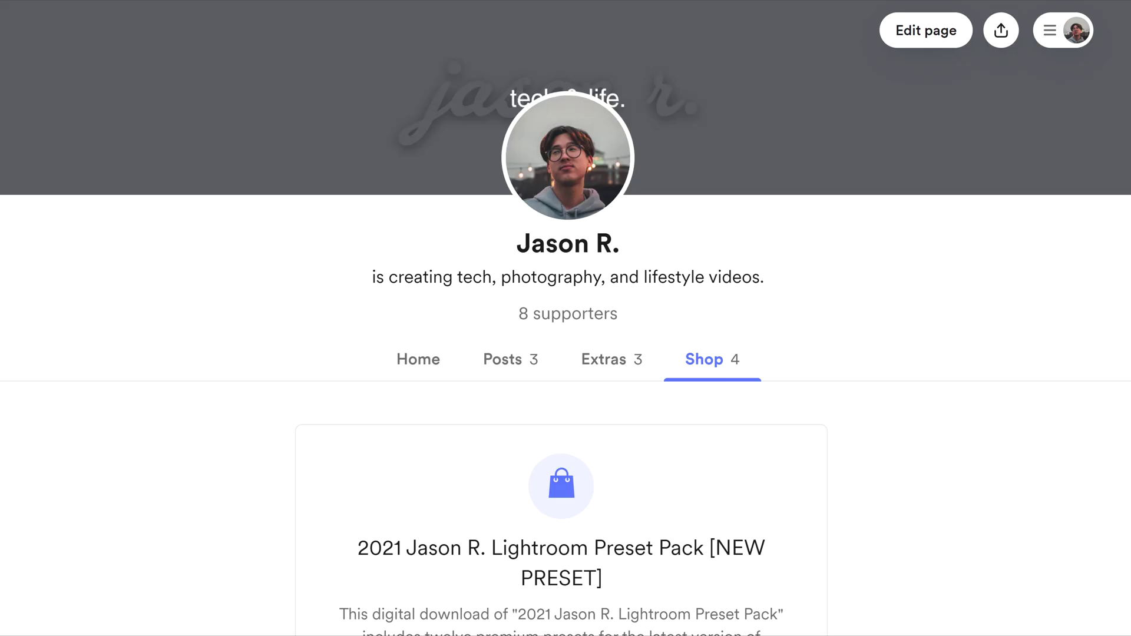
- Scroll down the creator's Shop tab toward the Audacity Mixing Presets product
scroll(566, 318, down, 20)
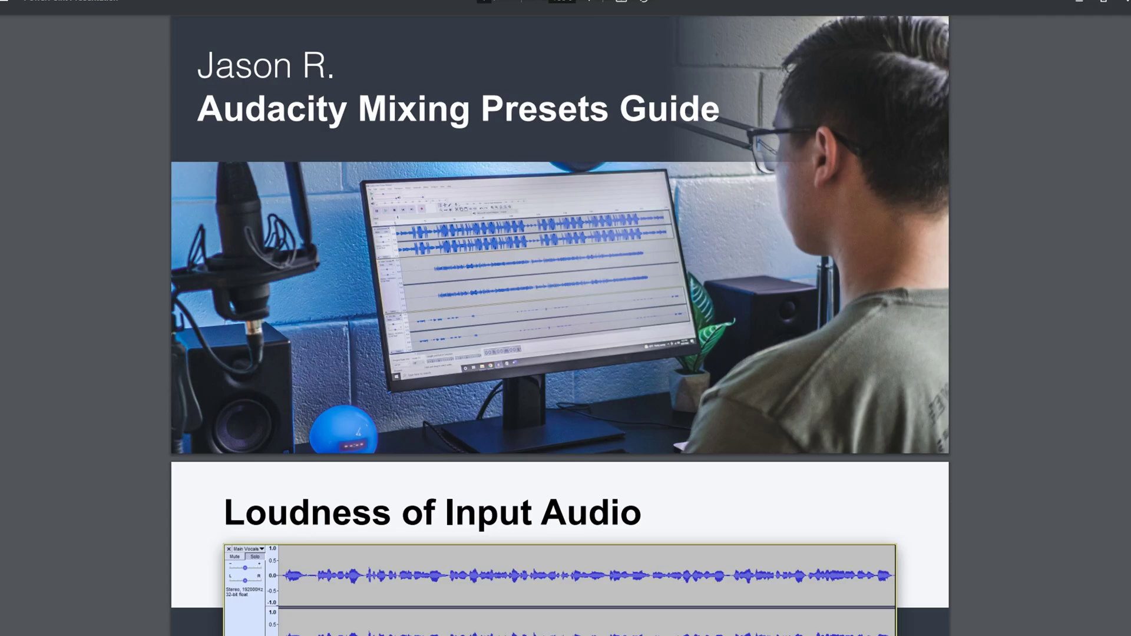
scroll(559, 324, down, 6)
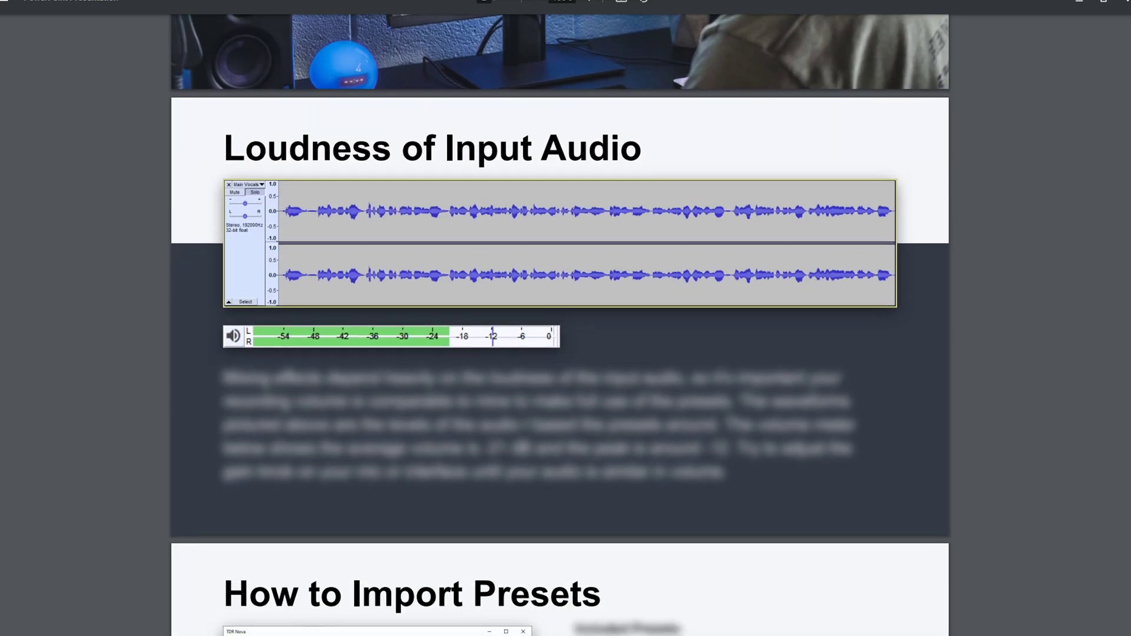
scroll(560, 324, down, 8)
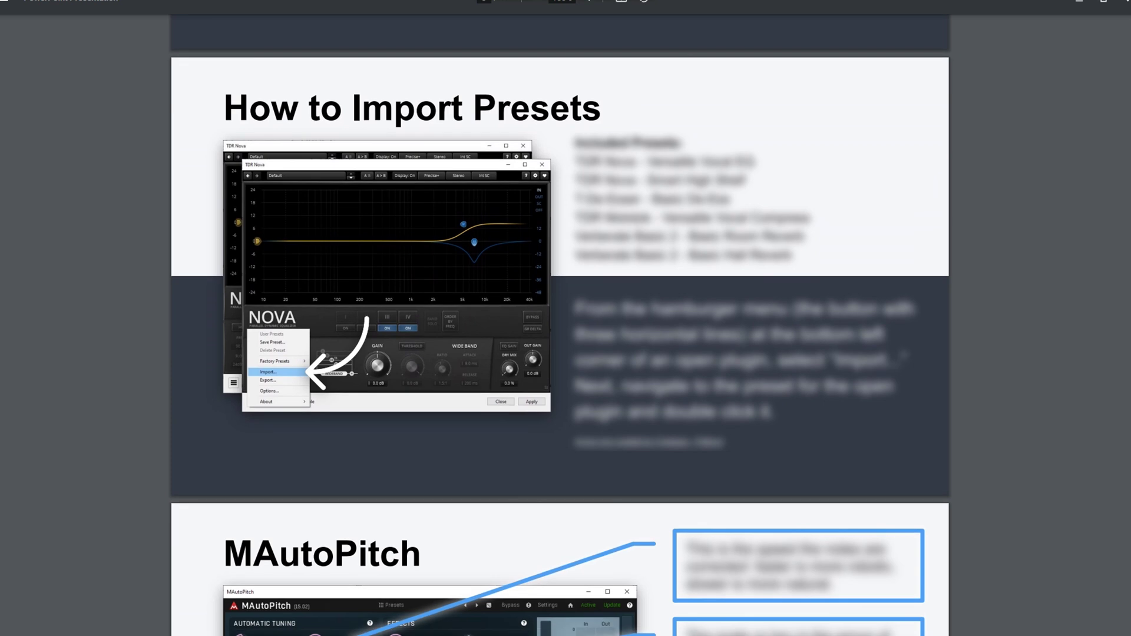
scroll(560, 324, down, 6)
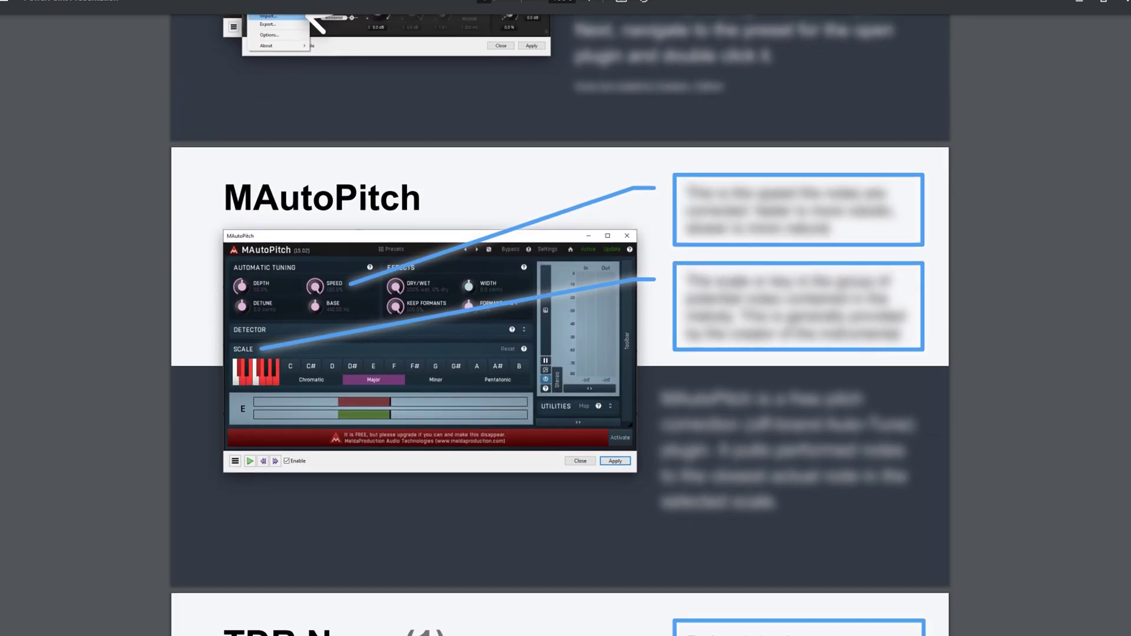
scroll(560, 324, up, 20)
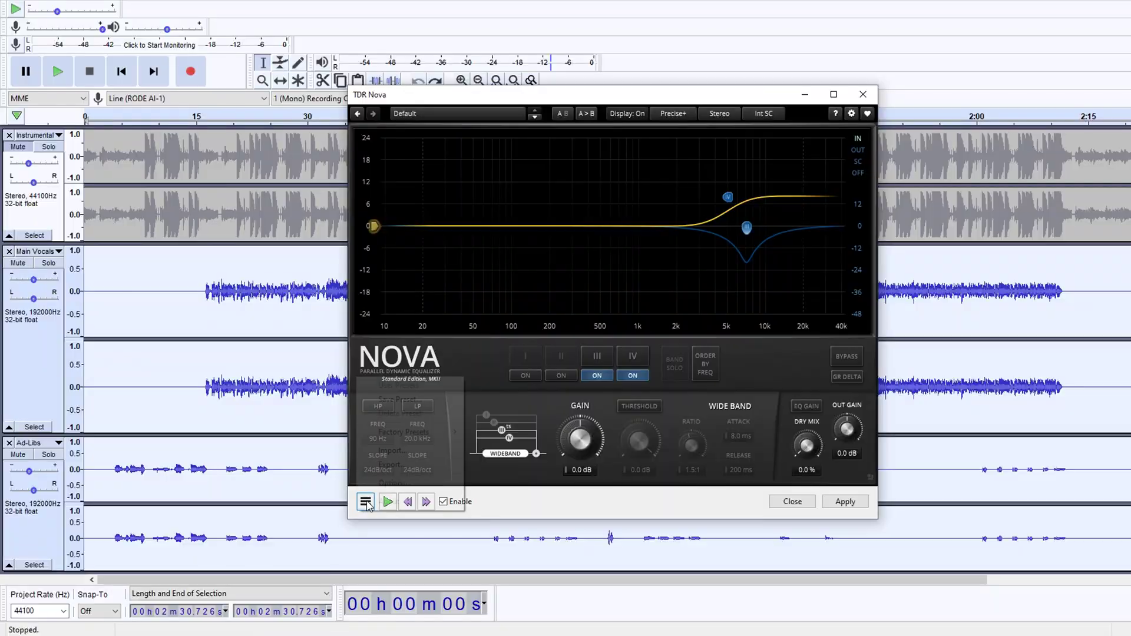
- Import 'TDR Nova - Versatile Vocal EQ.xml' into TDR Nova as its EQ preset
click(364, 502)
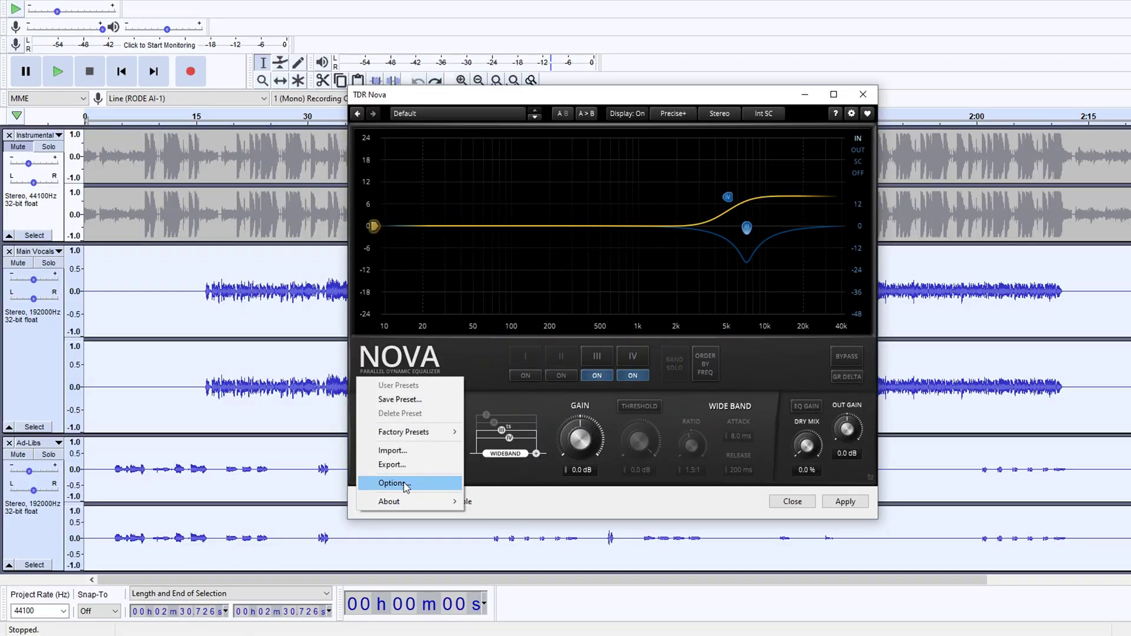
click(419, 452)
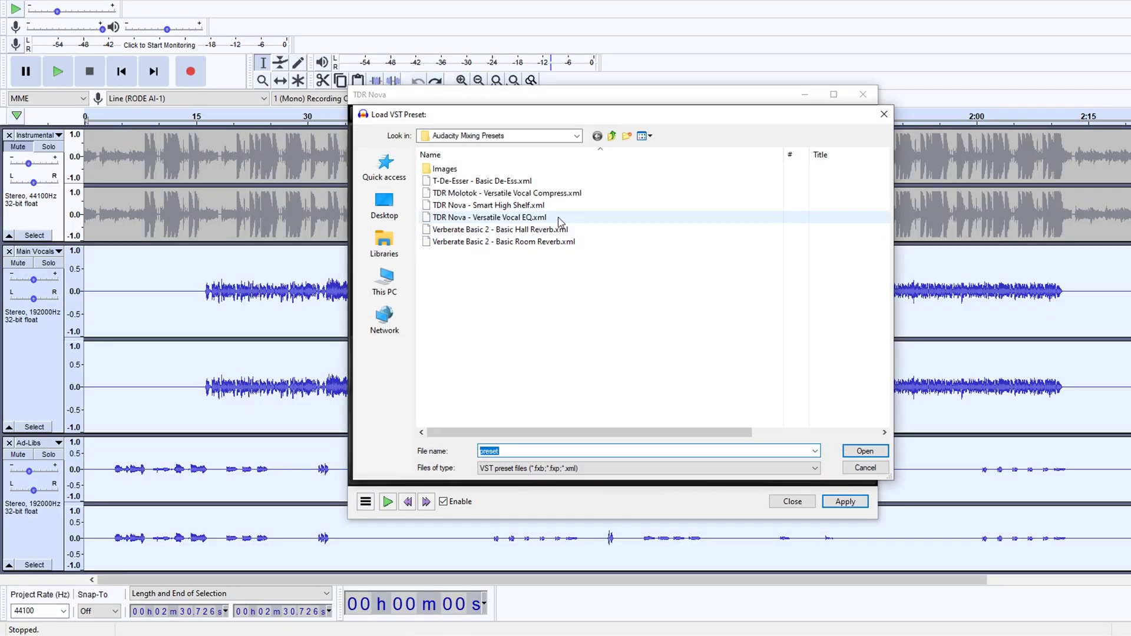
double_click(557, 217)
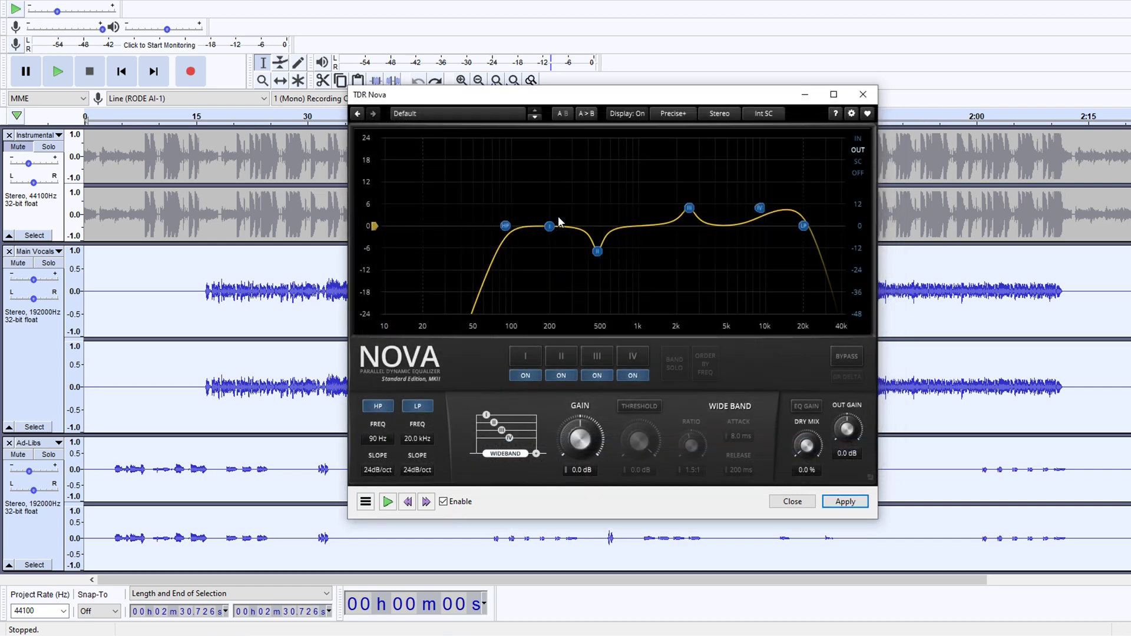